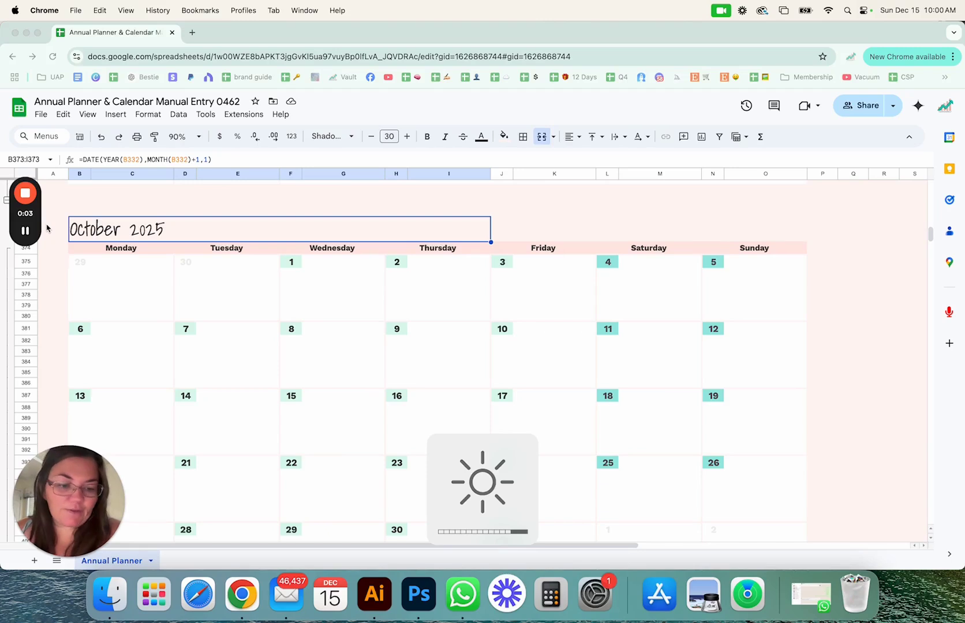
key("XF86AudioLowerVolume")
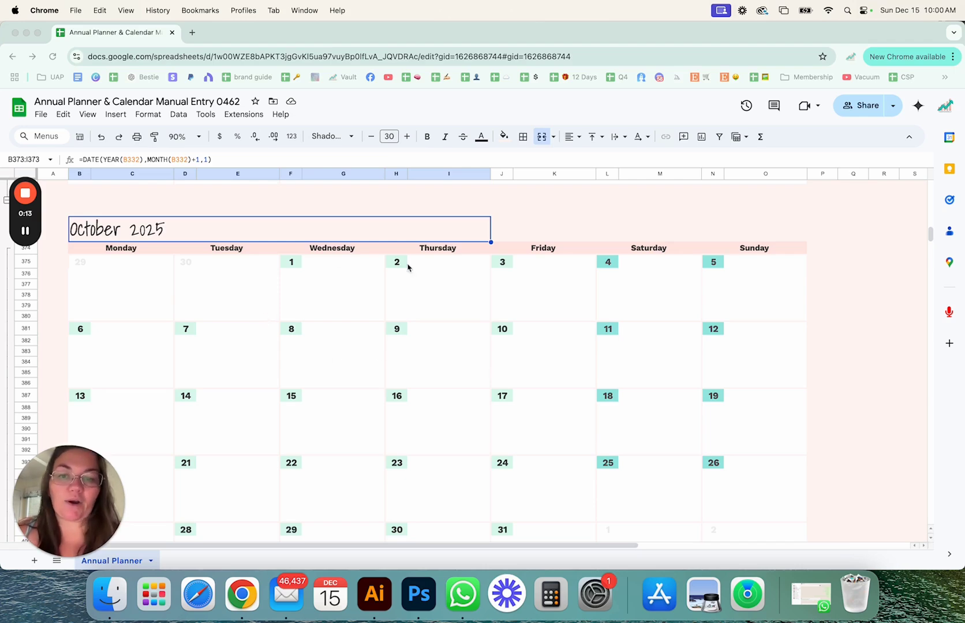
scroll(312, 312, "up", 5)
scroll(311, 313, "down", 3)
scroll(312, 312, "up", 5)
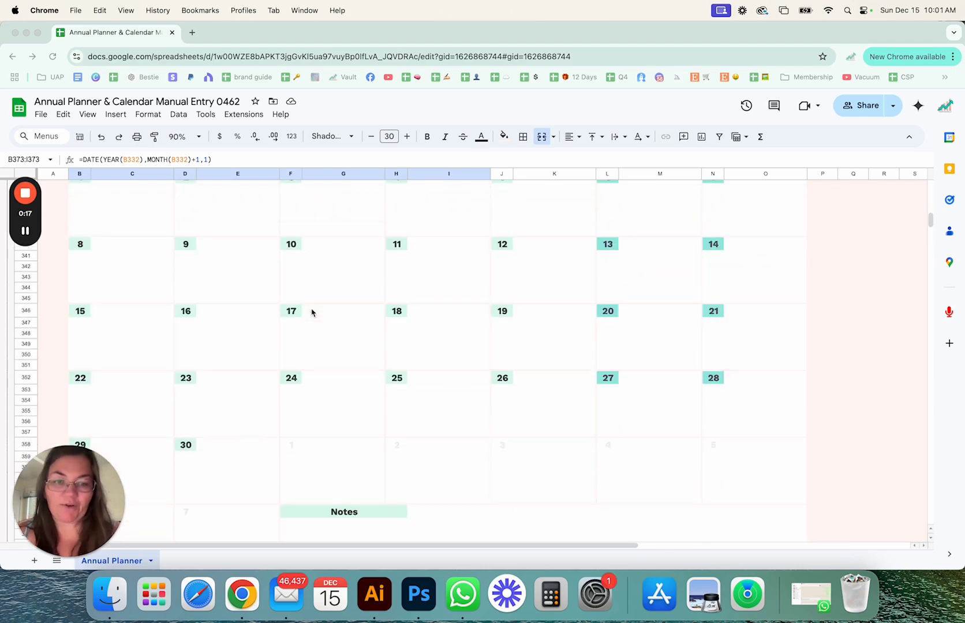
scroll(312, 313, "down", 7)
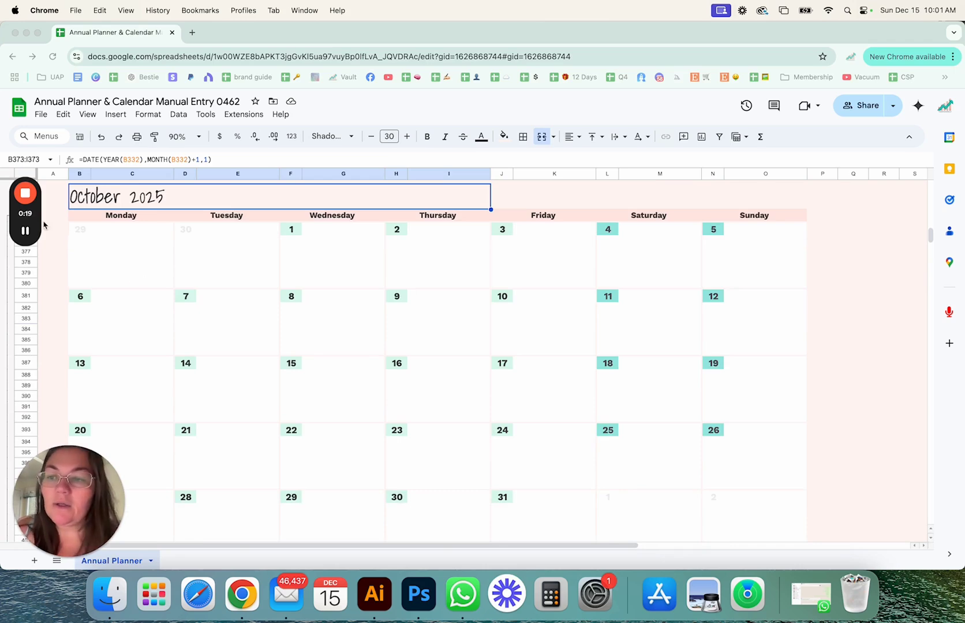
left_click_drag(34, 212, 856, 95)
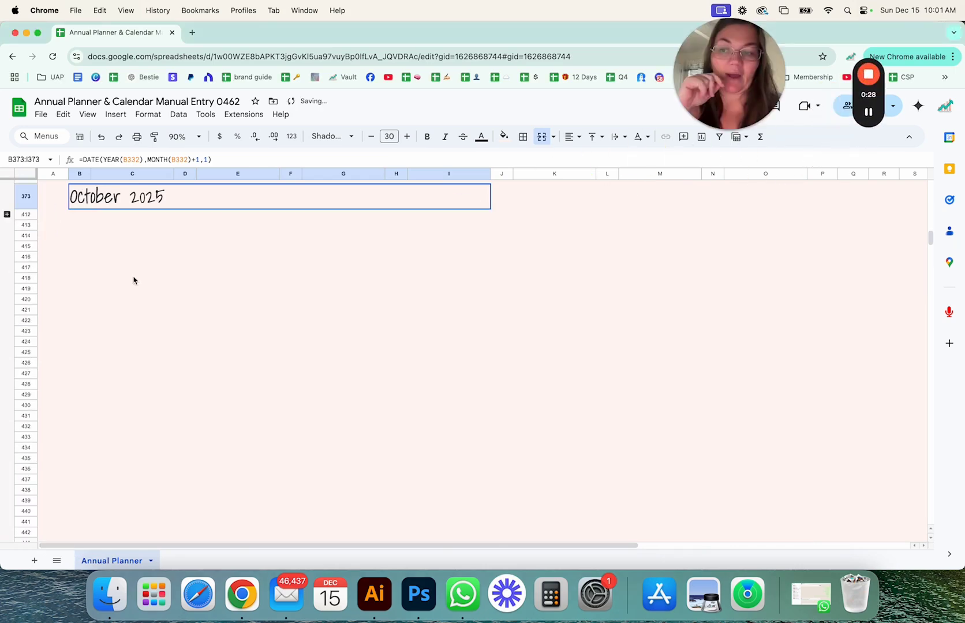
- Expand the collapsed October 2025 row group and look over that month's calendar
scroll(133, 278, "up", 3)
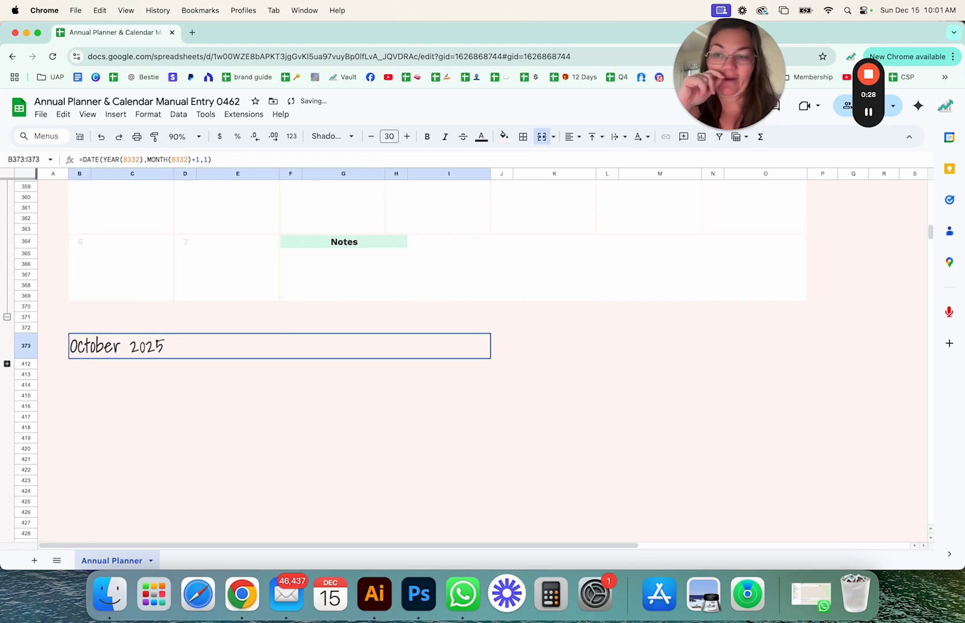
left_click(7, 364)
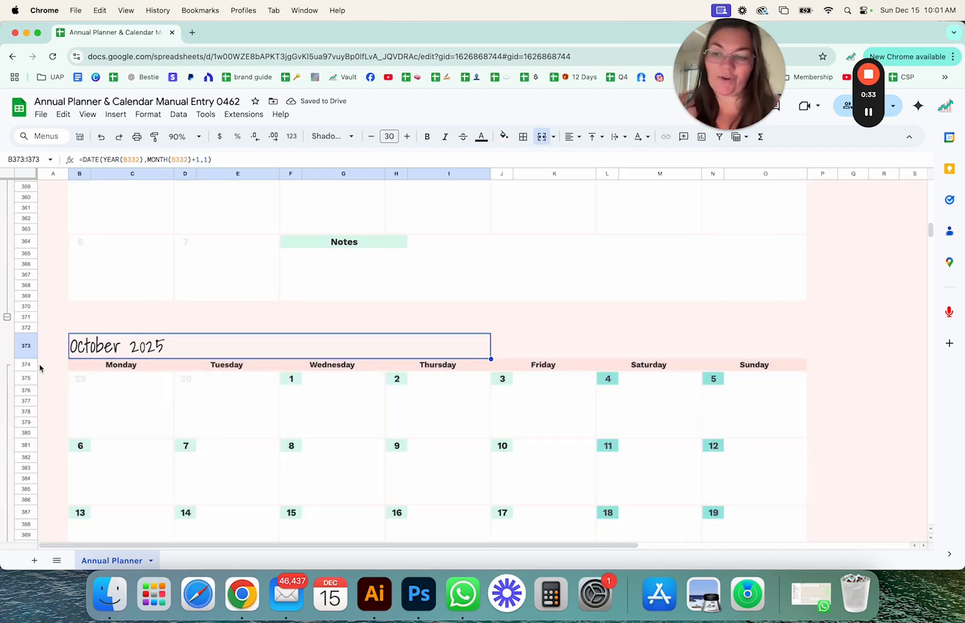
scroll(60, 384, "down", 4)
scroll(60, 386, "down", 2)
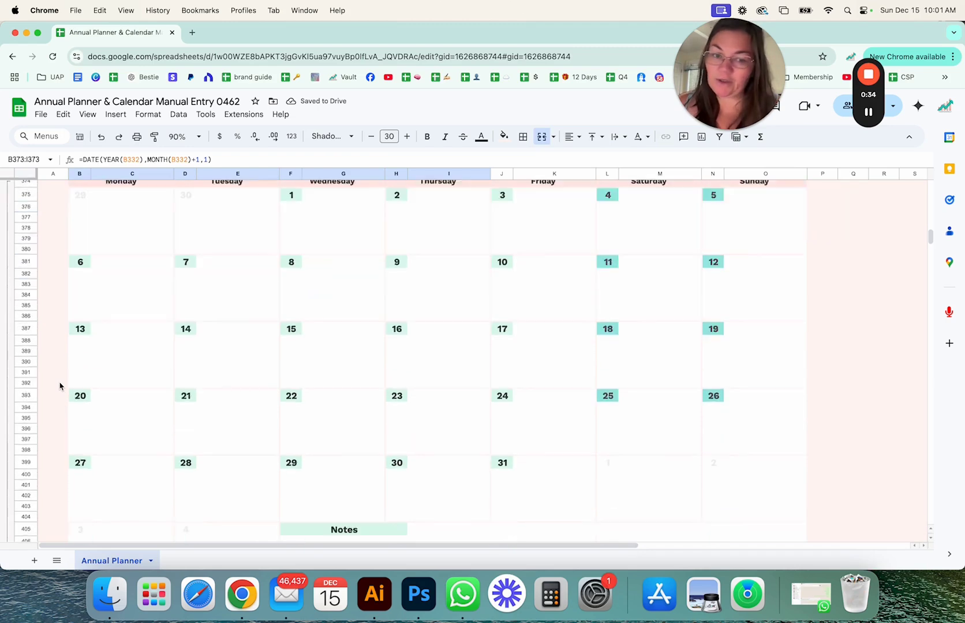
- Collapse the October 2025 row group, copy rows 373 to 413 and paste them starting at row 414
scroll(39, 345, "up", 5)
left_click(15, 335)
left_click_drag(30, 314, 29, 337)
key("super+c")
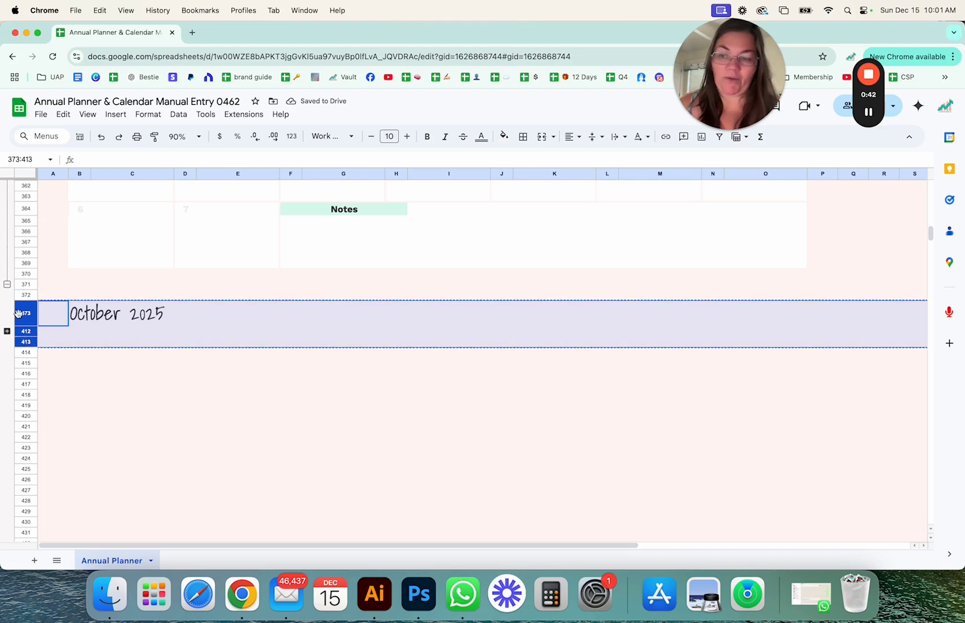
left_click(27, 354)
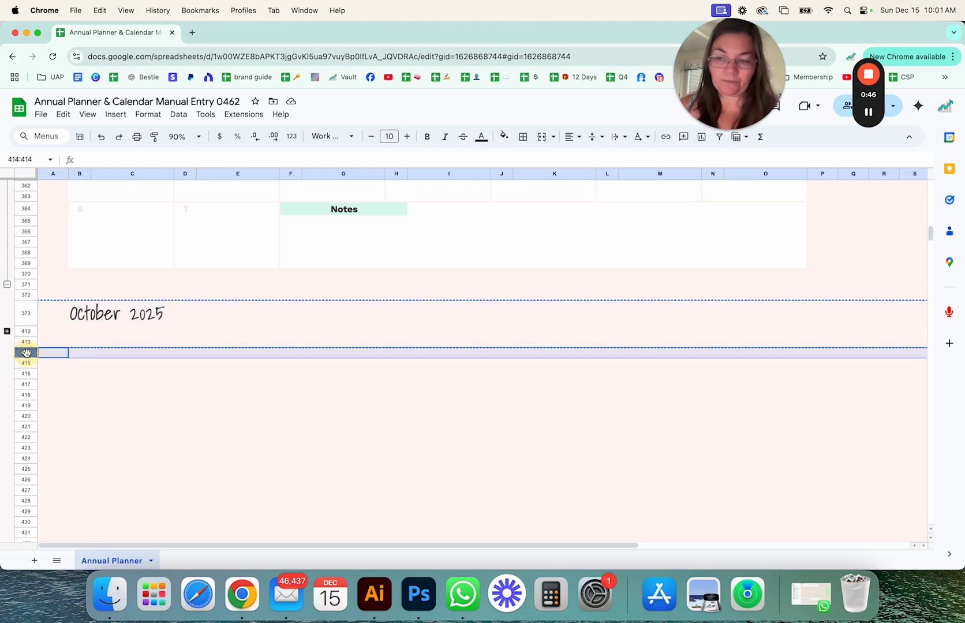
key("super+v")
- Compare the formulas in the November and October 2025 titles and expand both months' row groups
left_click(83, 362)
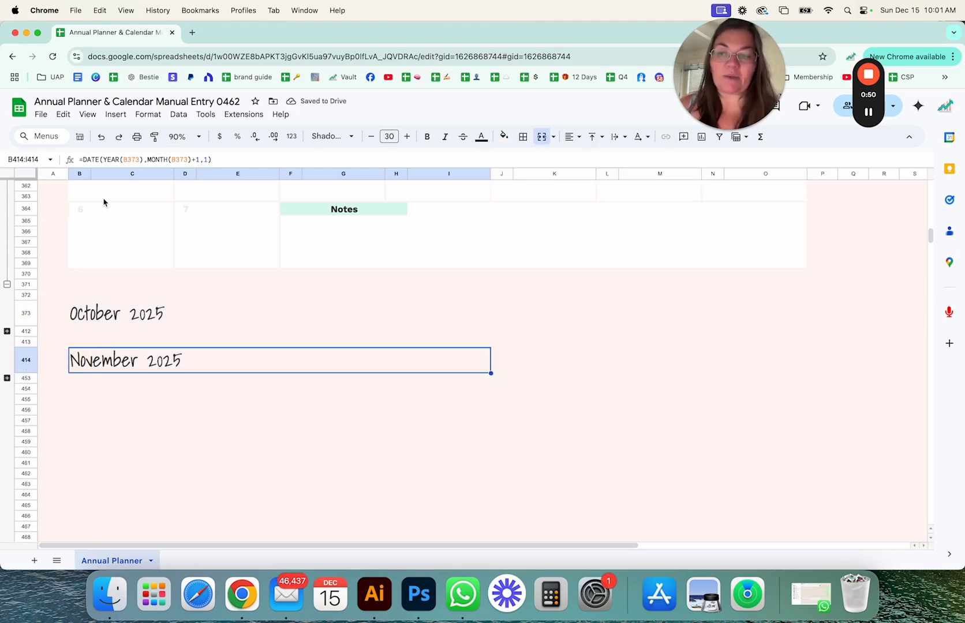
left_click(98, 312)
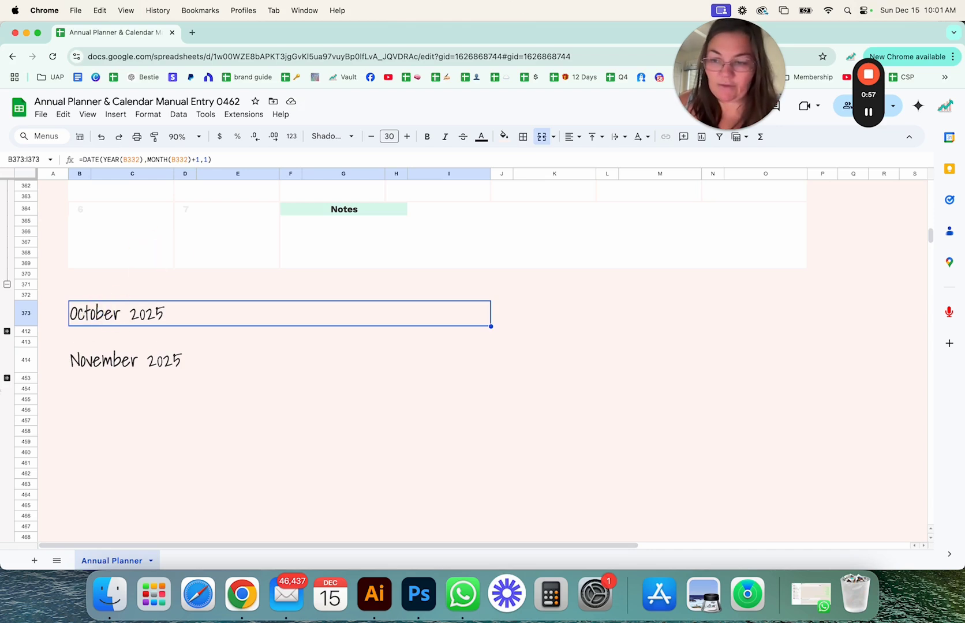
left_click(7, 378)
left_click(7, 330)
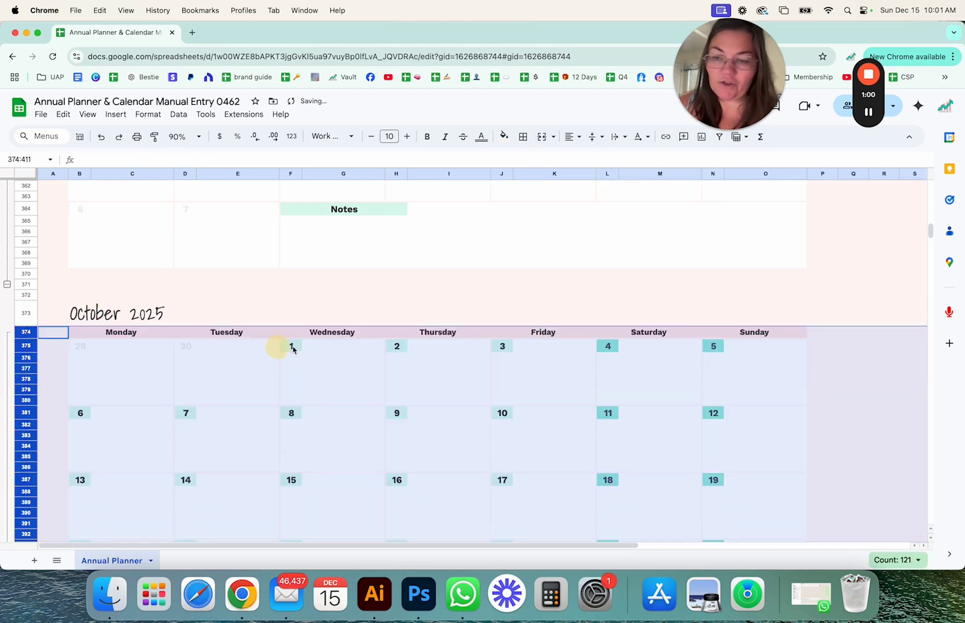
- Inspect the formulas in the first two date cells of the October 2025 calendar, B375 and D375
left_click(327, 382)
scroll(409, 378, "down", 2)
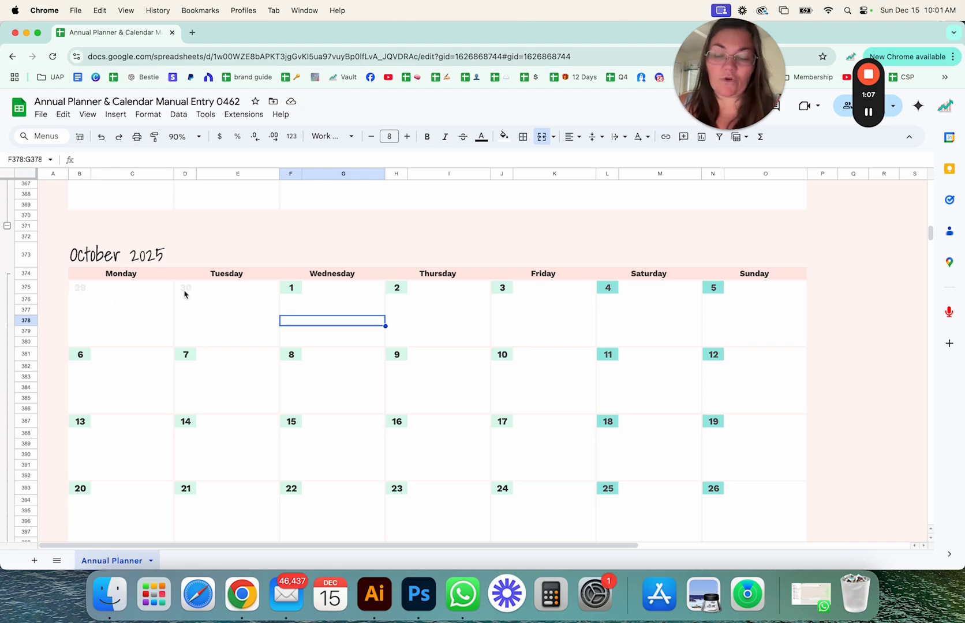
left_click(83, 293)
left_click(193, 288)
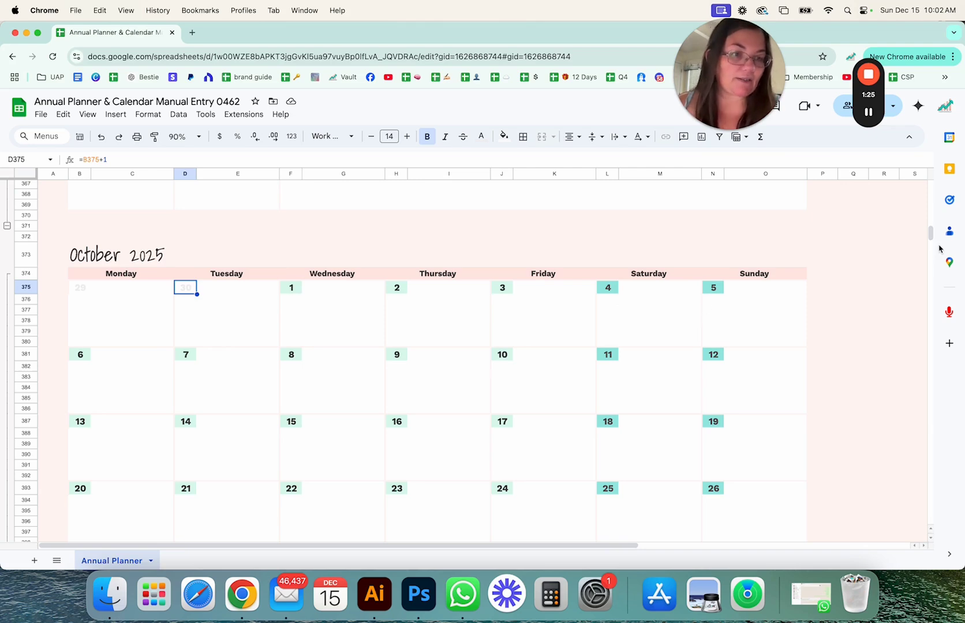
- Set the planner's week start to Sunday
left_click_drag(930, 240, 938, 194)
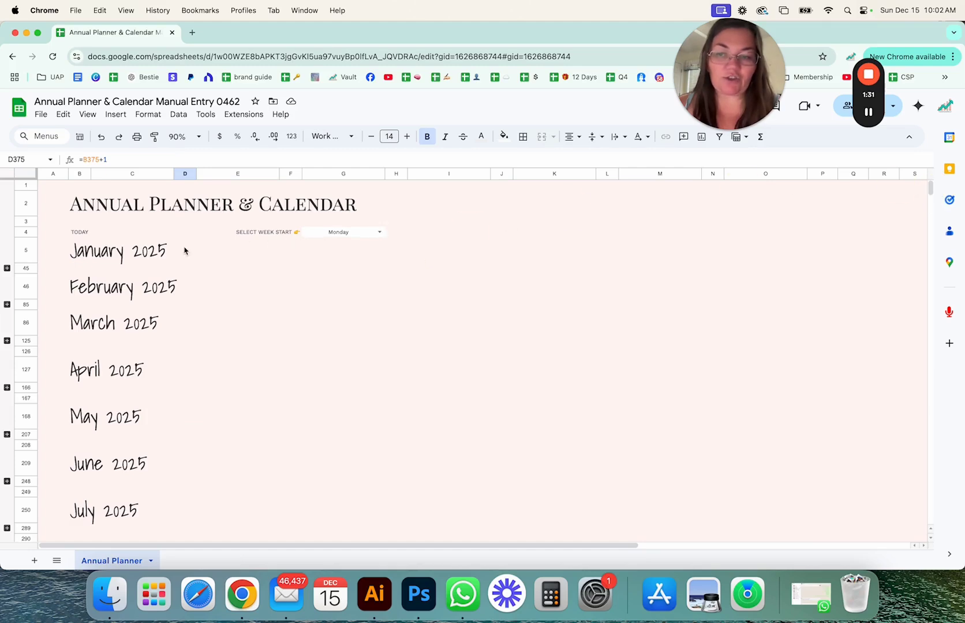
left_click(387, 233)
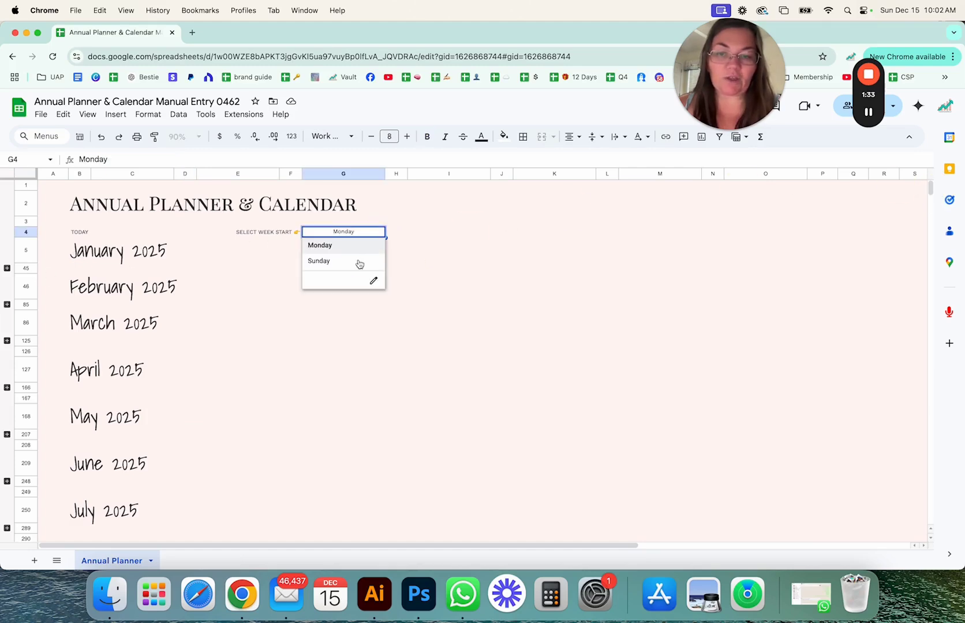
left_click(358, 261)
- Examine the August through November 2025 calendars, checking the weekday order, date numbers and cell highlighting
left_click_drag(930, 189, 930, 200)
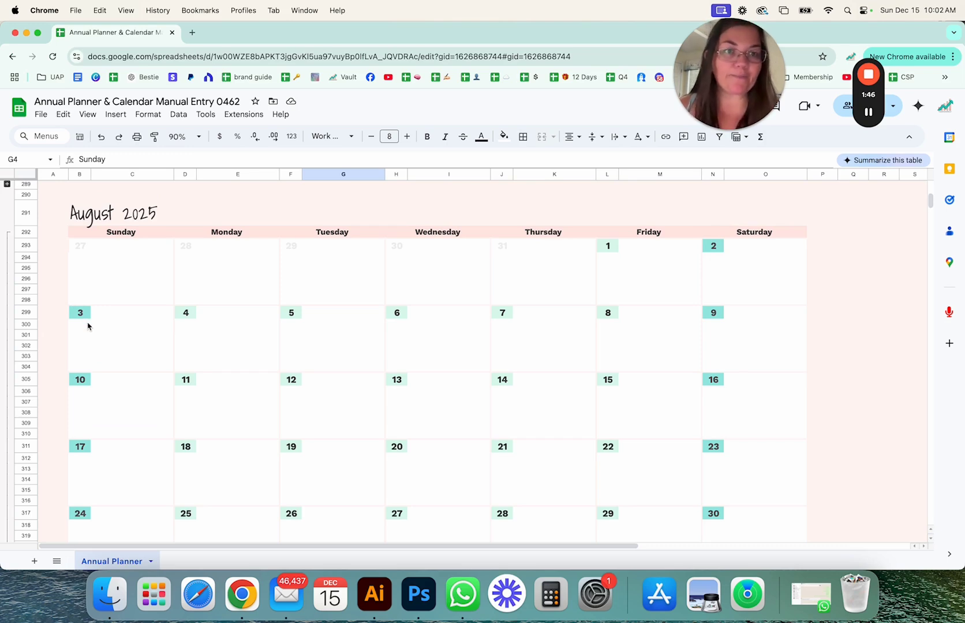
scroll(322, 343, "down", 10)
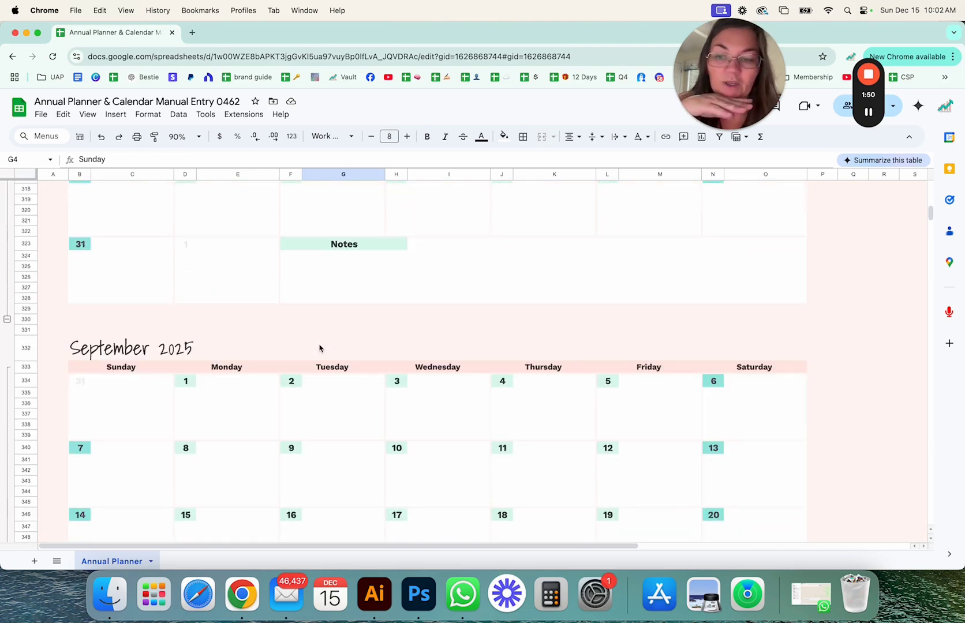
scroll(320, 348, "down", 8)
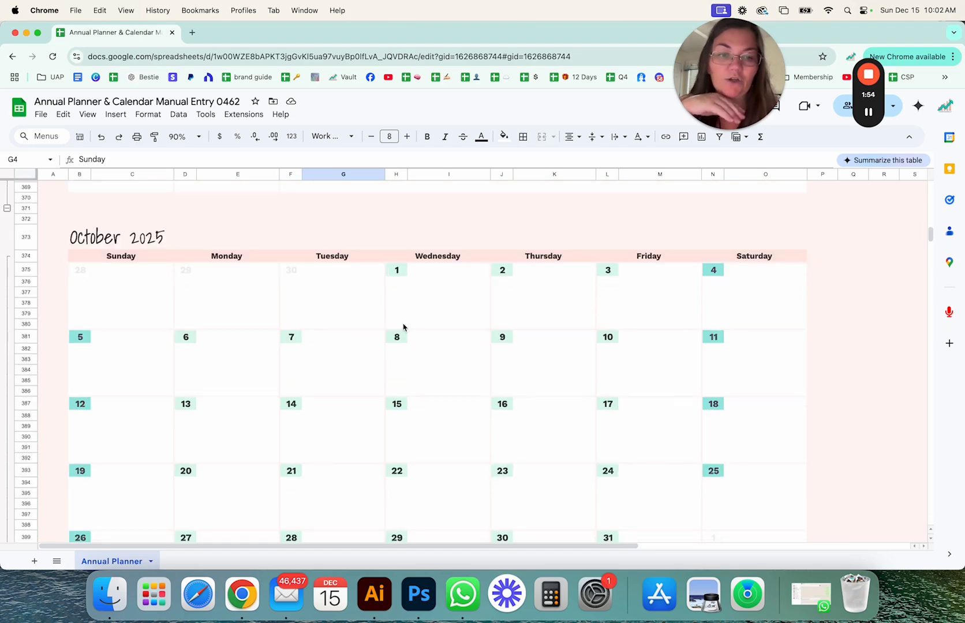
scroll(236, 421, "down", 5)
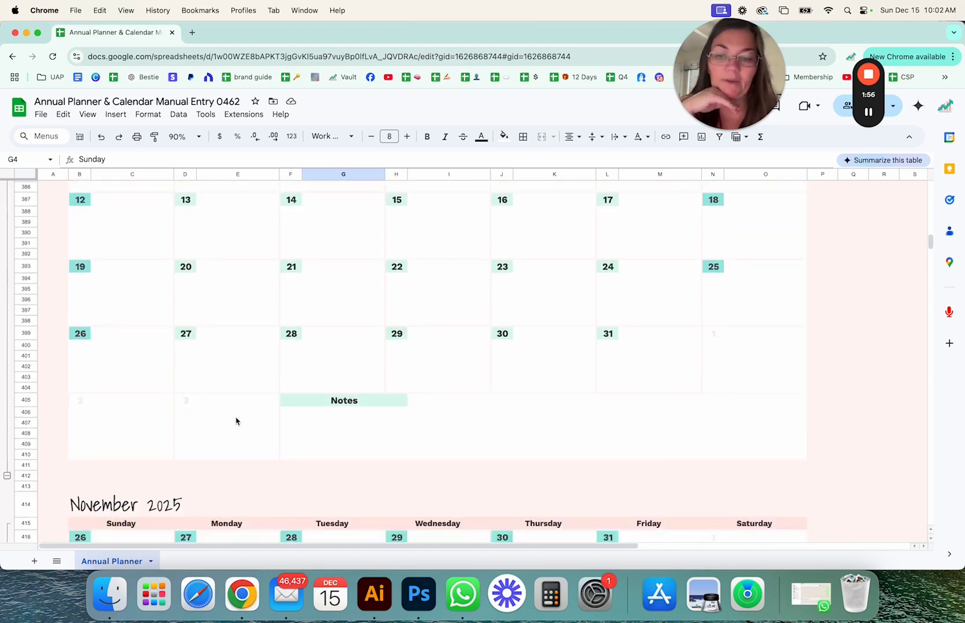
scroll(236, 420, "down", 5)
scroll(394, 414, "down", 4)
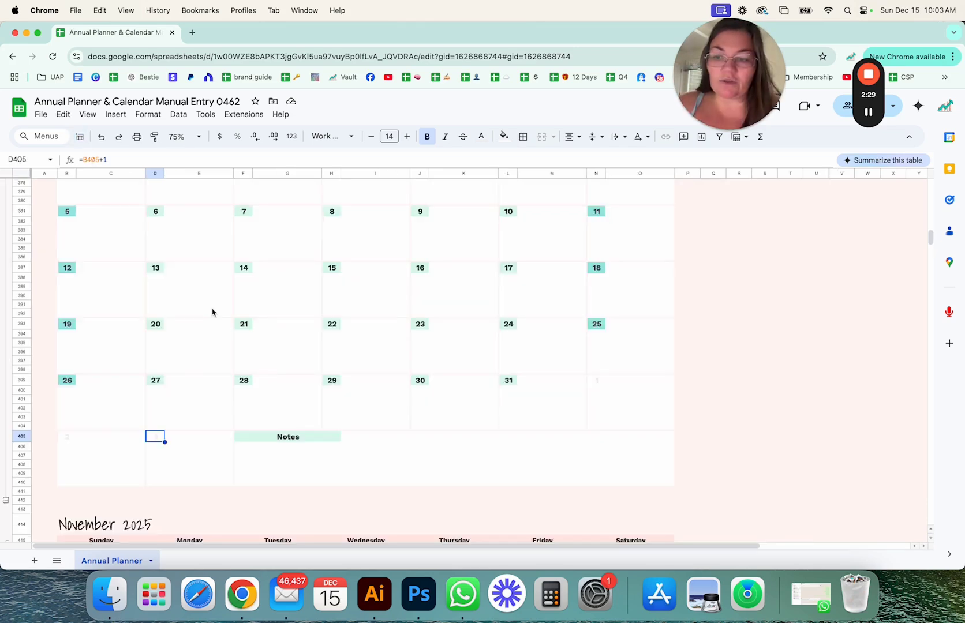
scroll(211, 313, "up", 2)
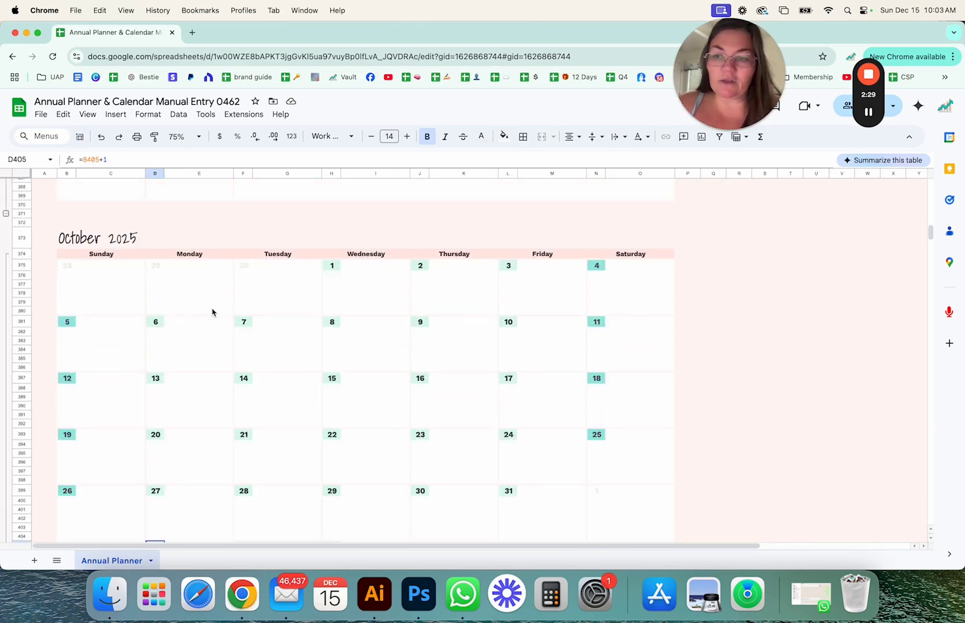
scroll(211, 313, "down", 2)
scroll(211, 312, "down", 5)
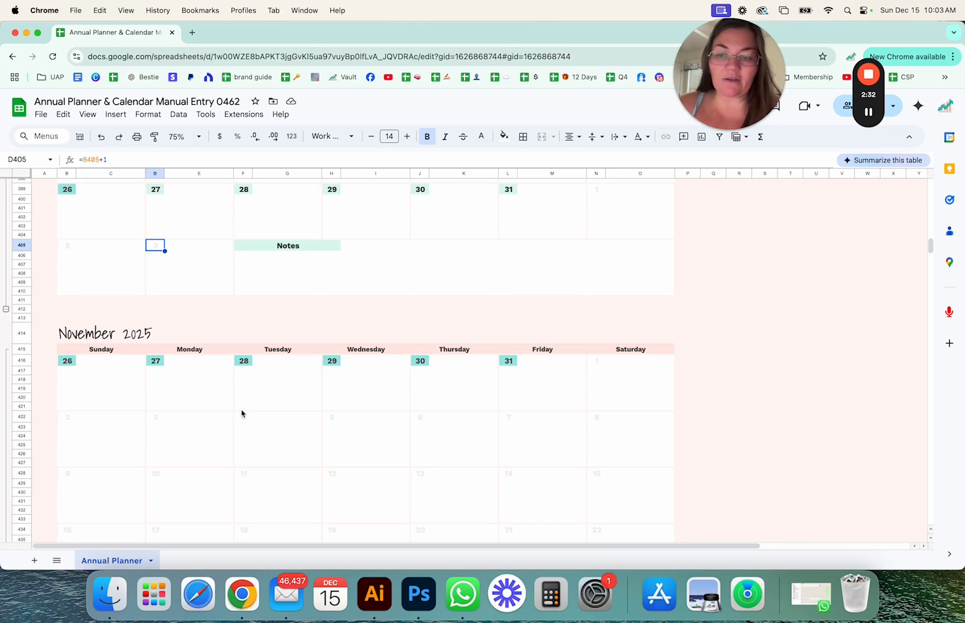
scroll(224, 386, "down", 1)
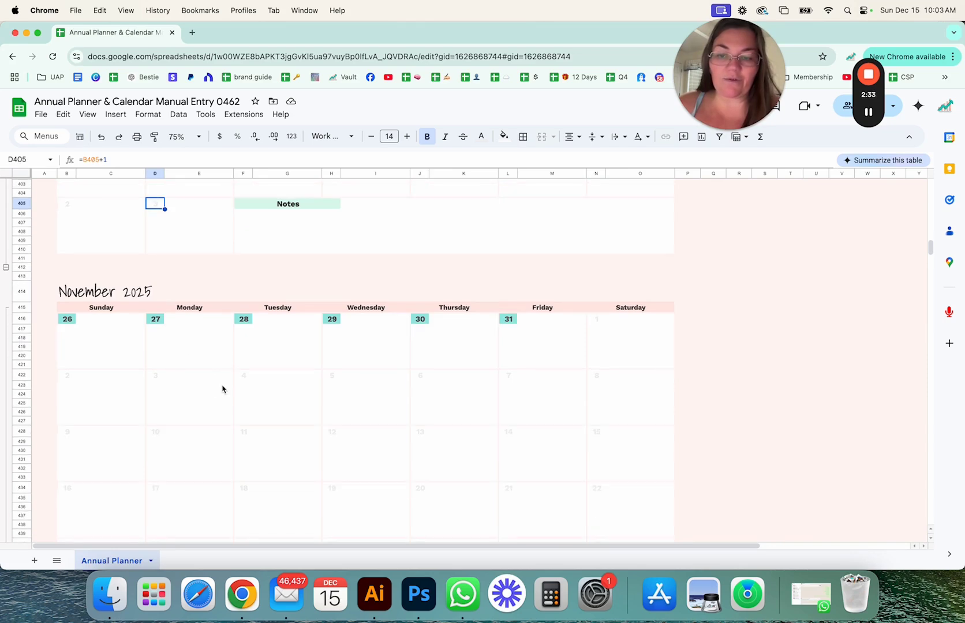
- Show the conditional format rules that apply to the date cell D405
left_click(147, 115)
left_click(199, 323)
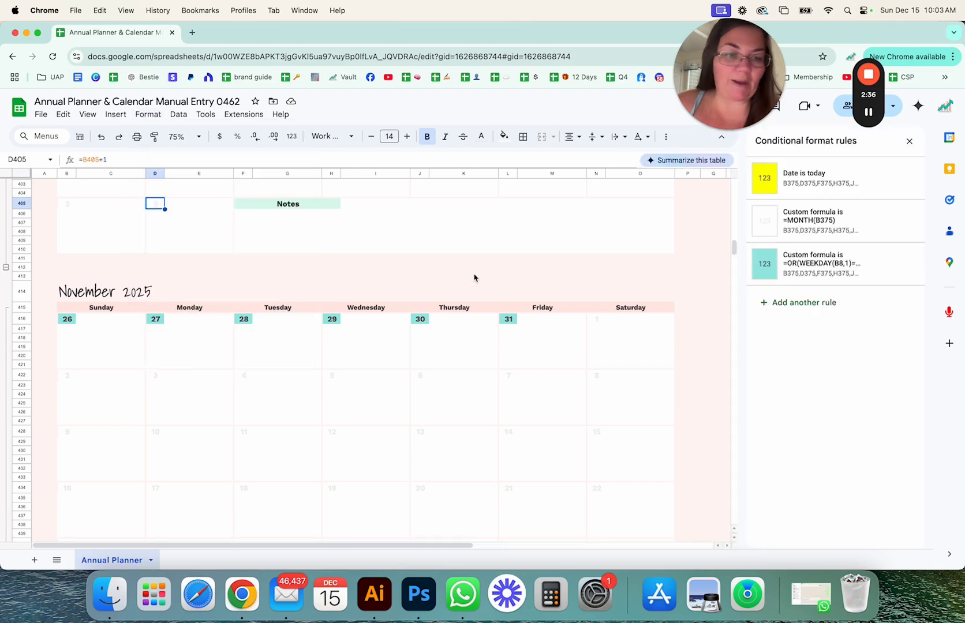
scroll(398, 307, "up", 3)
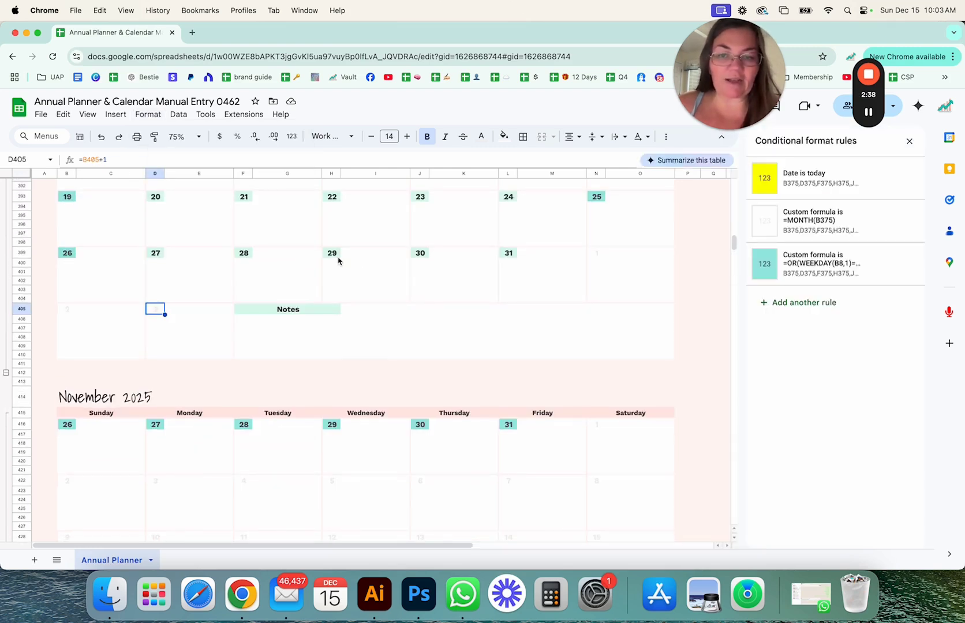
- Check which October 2025 cells carry conditional format rules, comparing the date cells 29, 30 and 31 with the entry rows and notes area
left_click(375, 265)
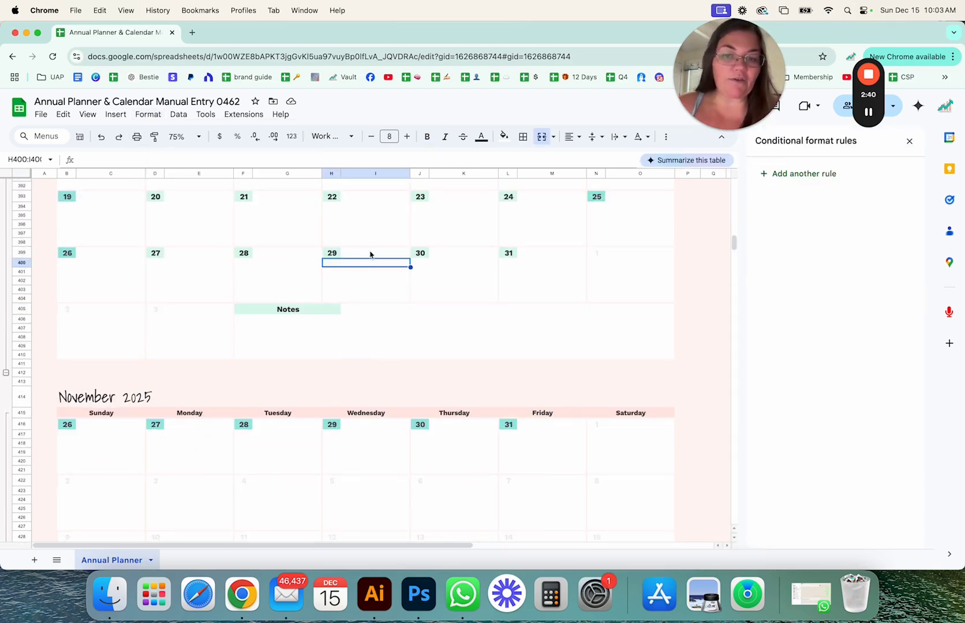
left_click(370, 255)
left_click(373, 264)
left_click(372, 289)
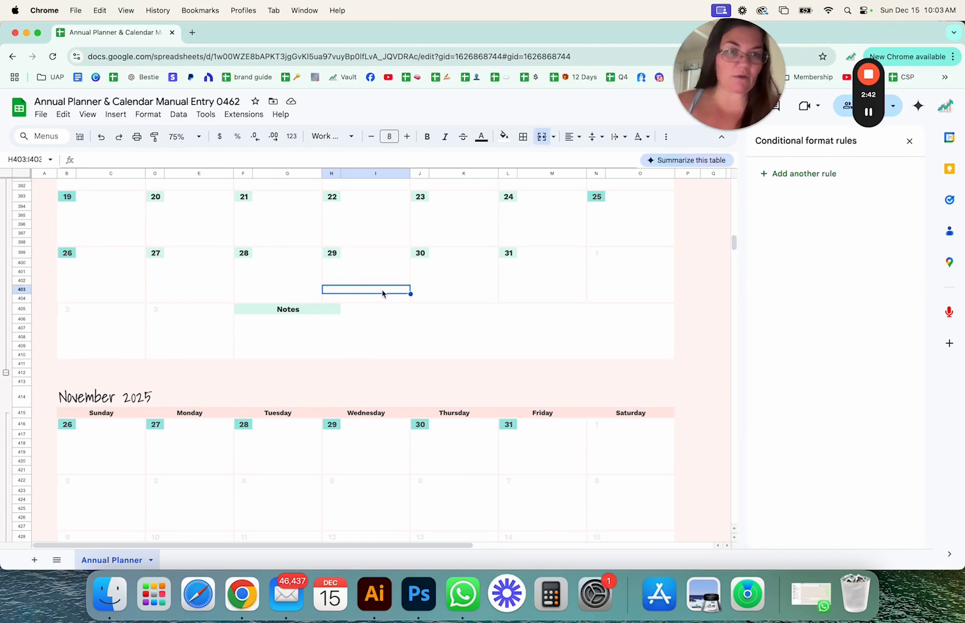
scroll(385, 295, "up", 2)
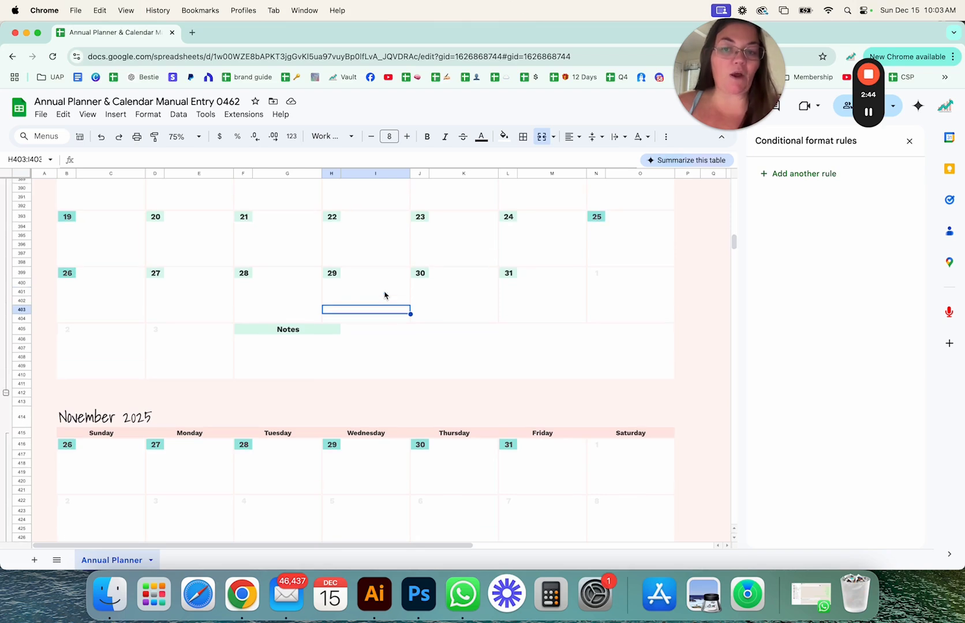
left_click(333, 295)
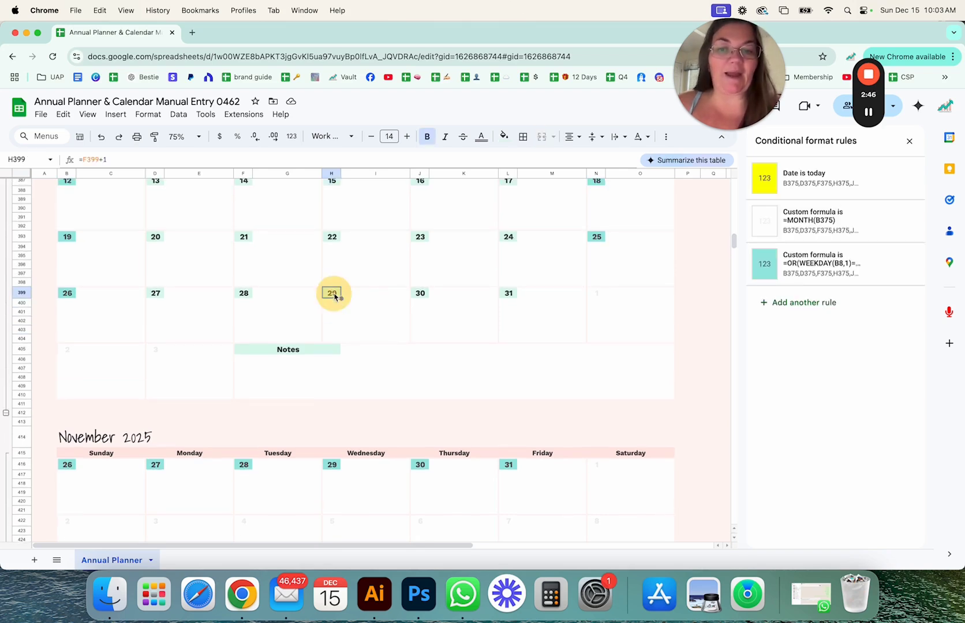
left_click(421, 296)
left_click(509, 302)
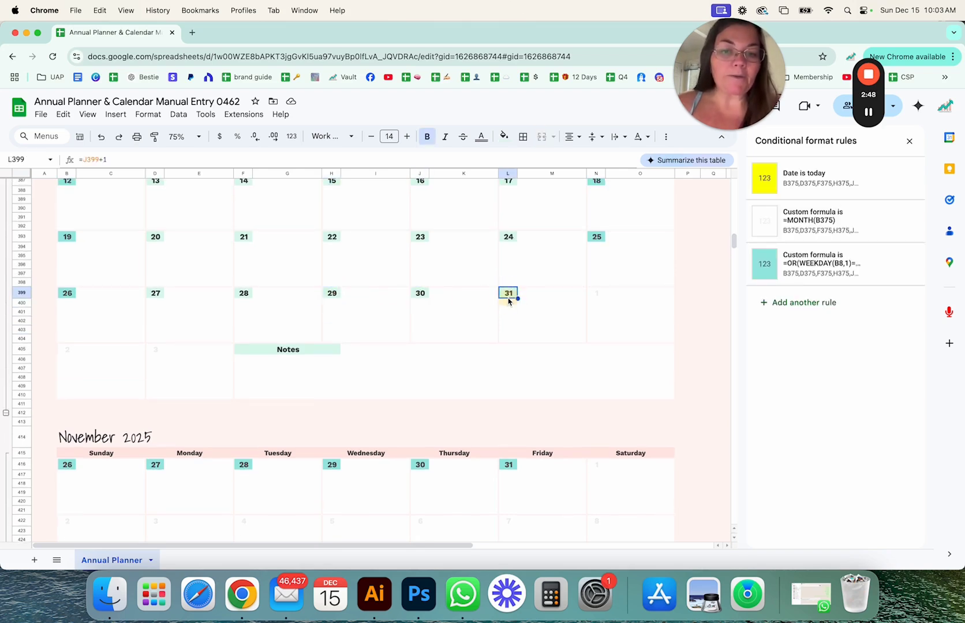
left_click(397, 349)
left_click(393, 380)
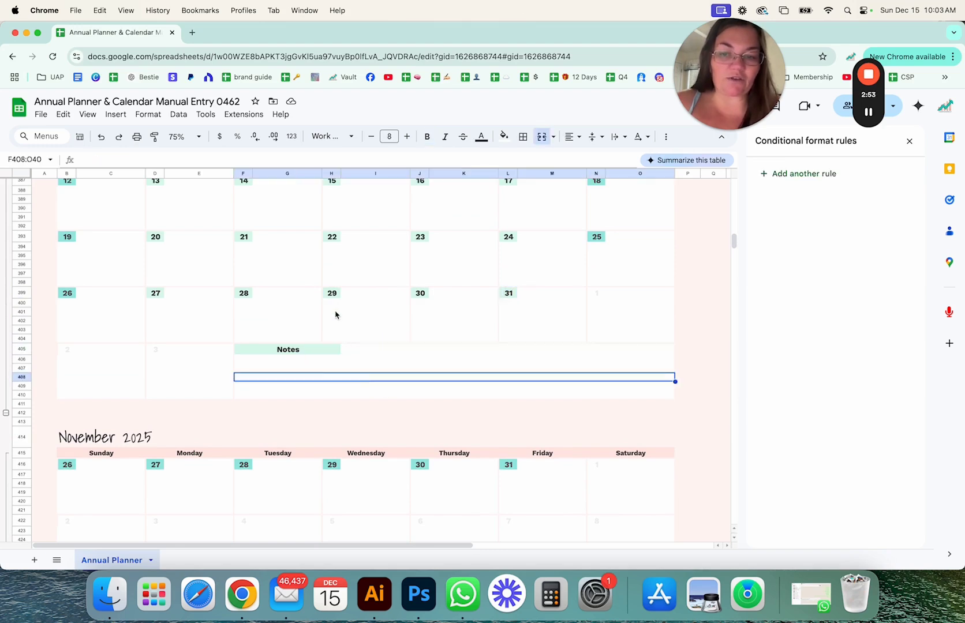
left_click(336, 296)
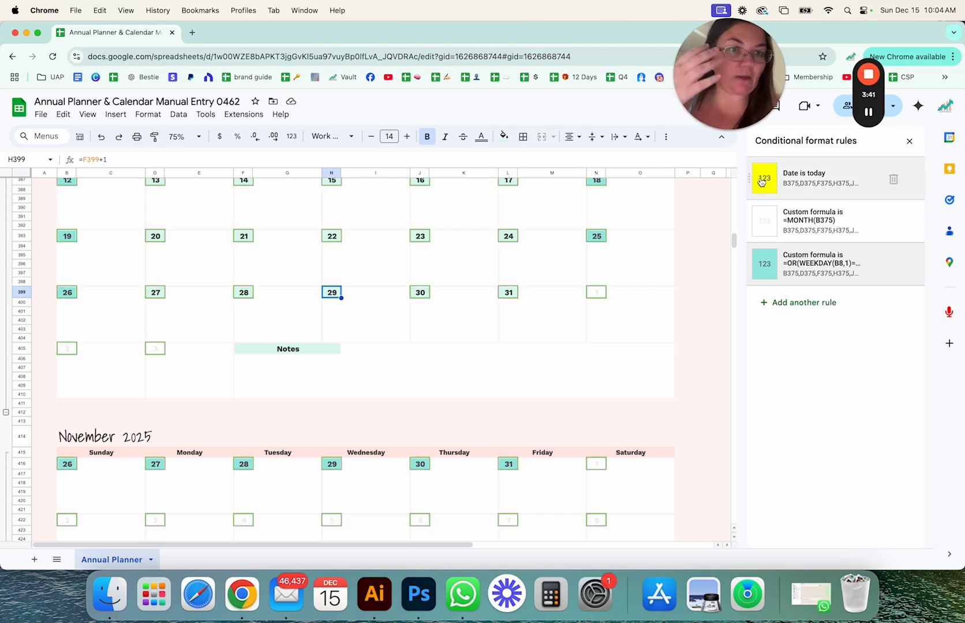
- Open the "Date is today" conditional format rule on the October 2025 date cells, at its apply-to range
scroll(147, 401, "down", 3)
scroll(147, 401, "up", 5)
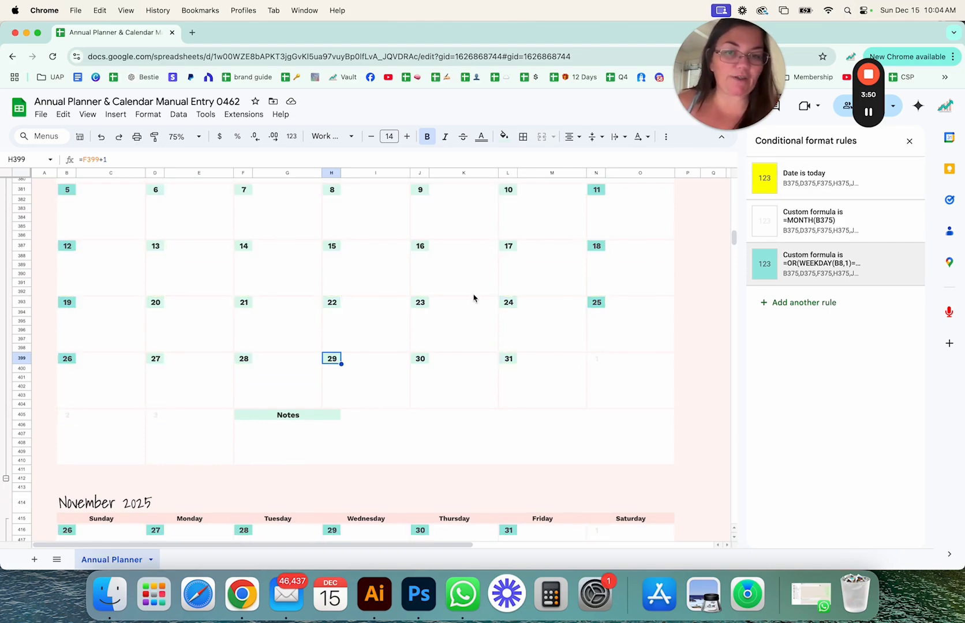
scroll(474, 297, "up", 2)
left_click(805, 178)
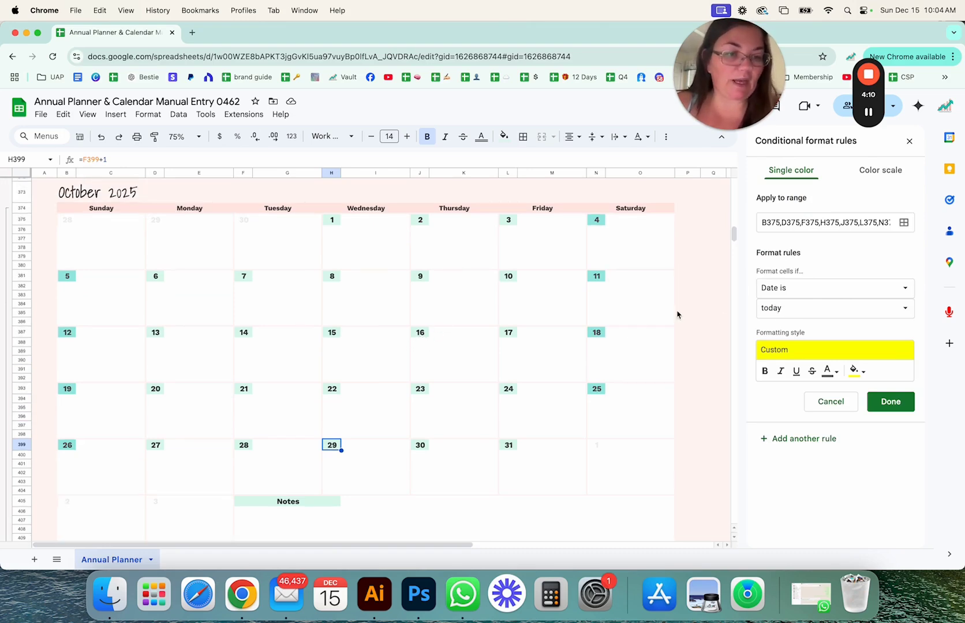
left_click(831, 225)
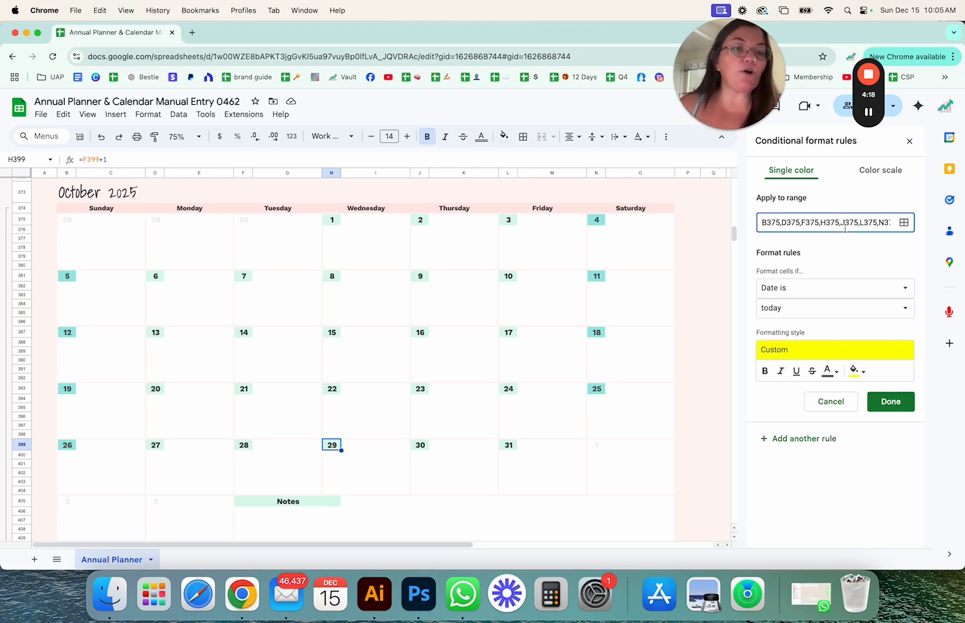
- Match the references in the rule's range, such as B375, D375, F375, N375 and B381, to the October date cells
left_click(70, 223)
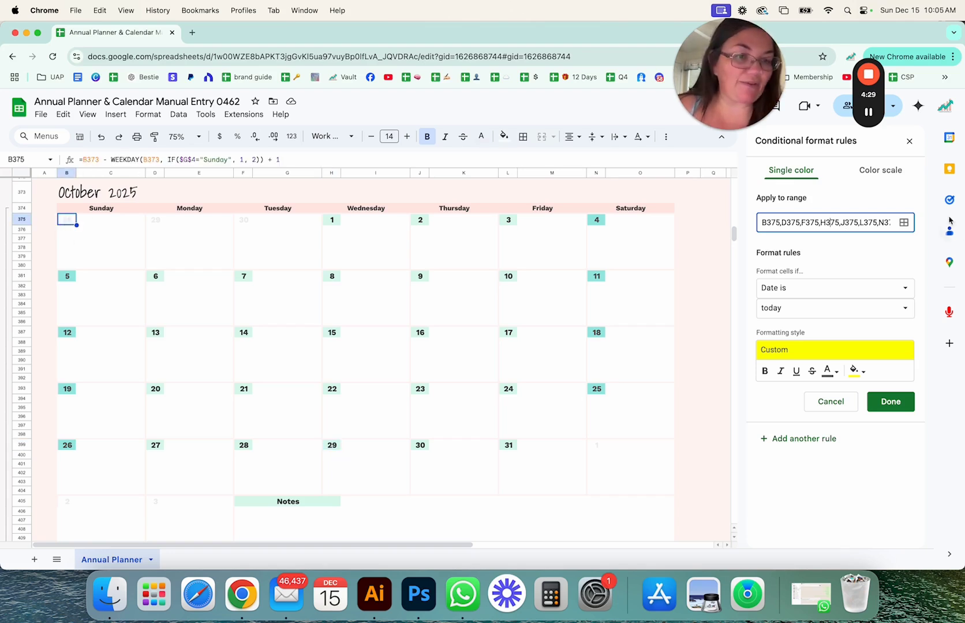
left_click(768, 225)
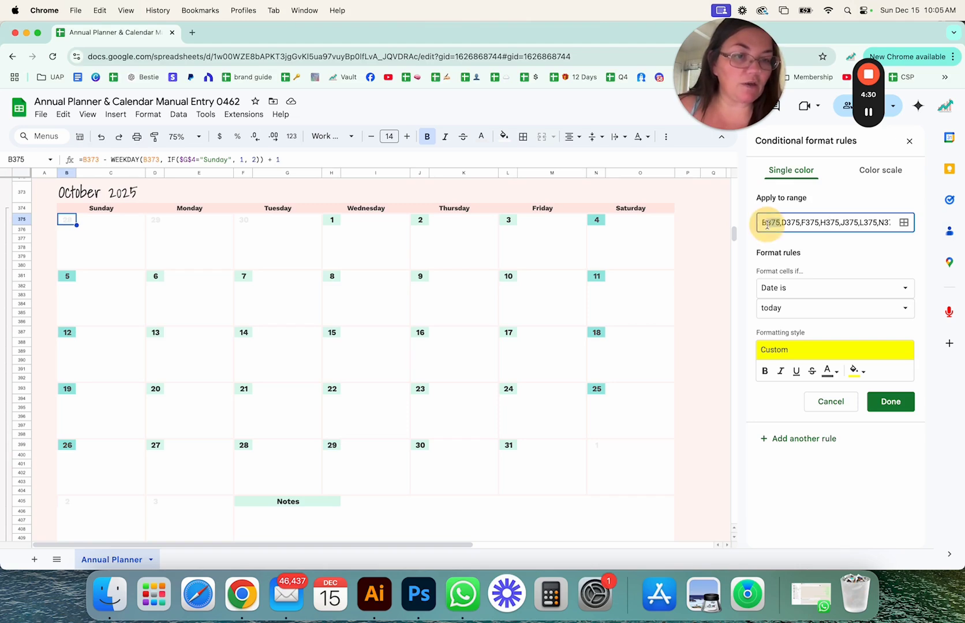
left_click(800, 222)
left_click_drag(800, 222, 786, 223)
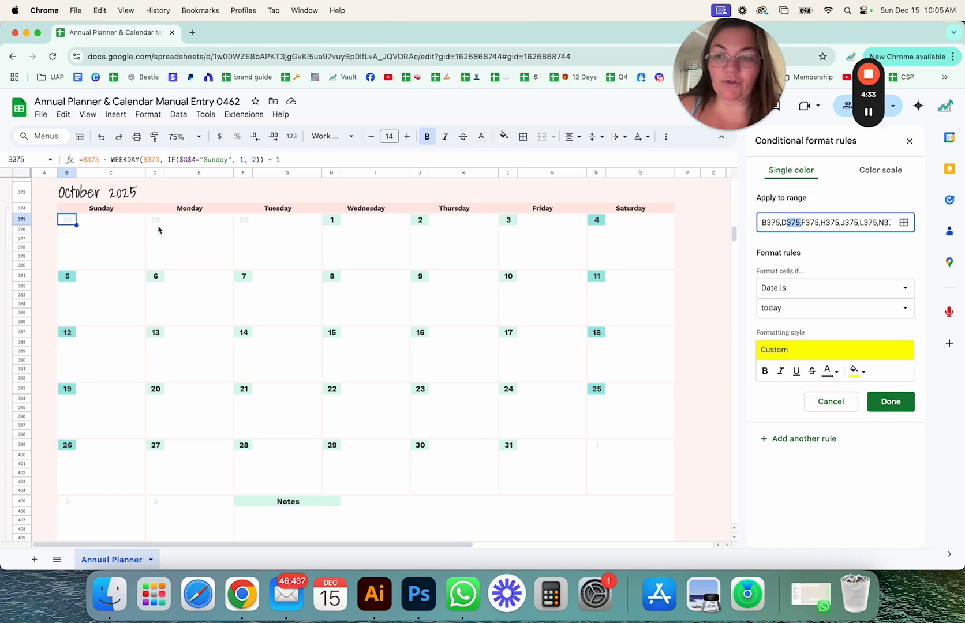
left_click_drag(806, 223, 820, 223)
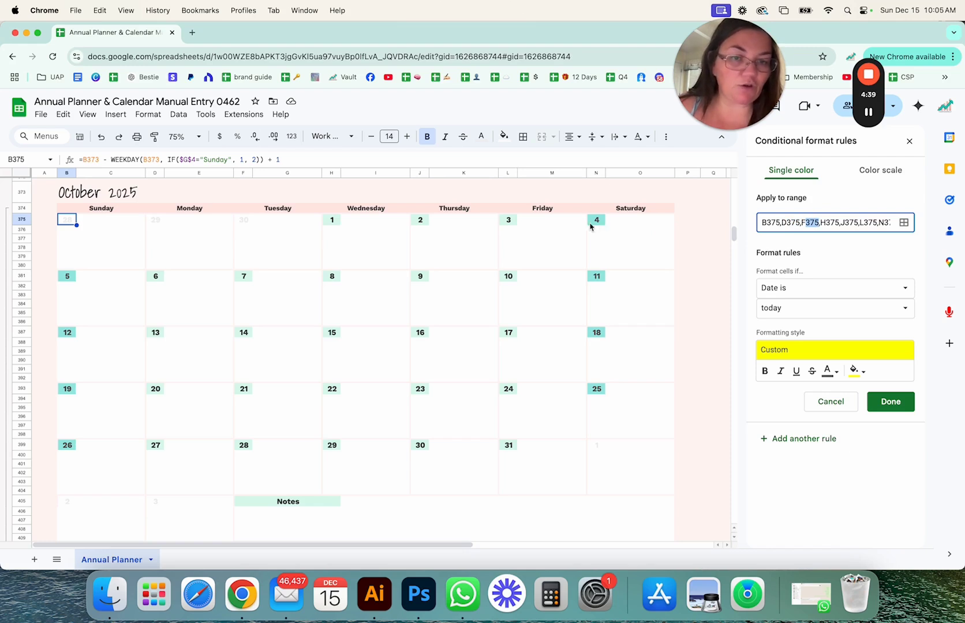
left_click(850, 227)
scroll(834, 223, "right", 5)
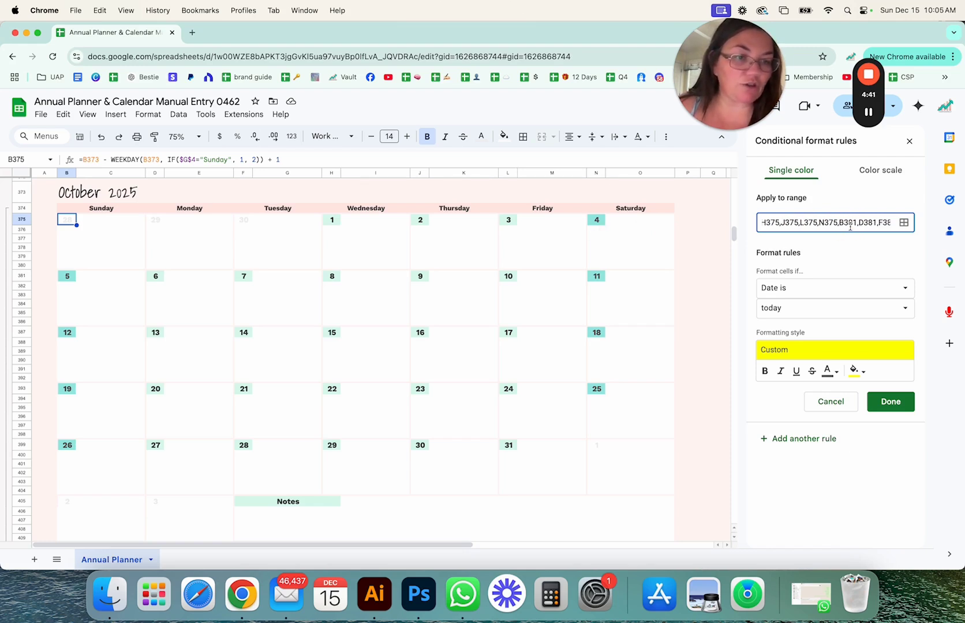
left_click_drag(808, 223, 827, 223)
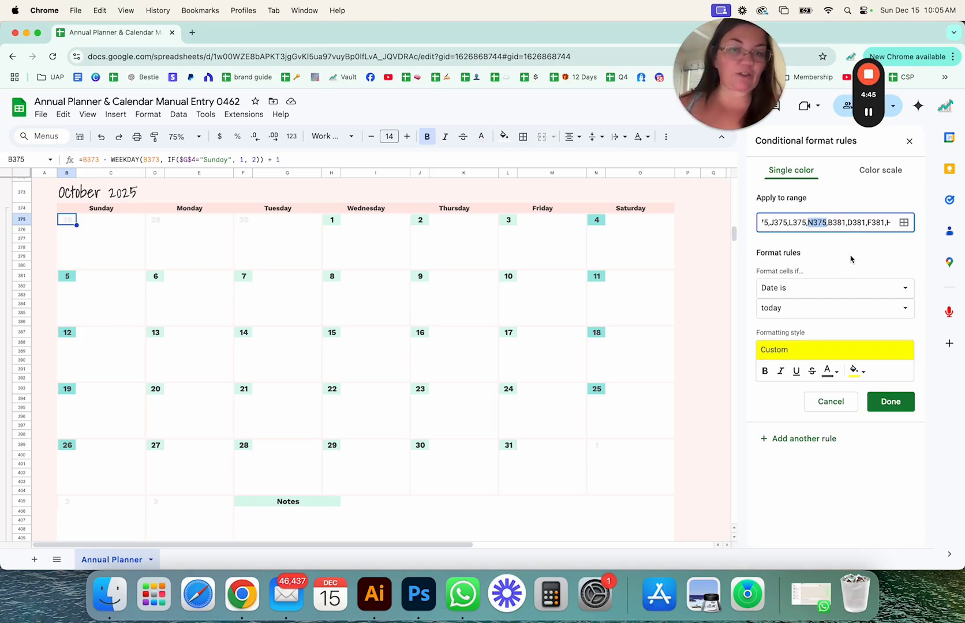
double_click(837, 223)
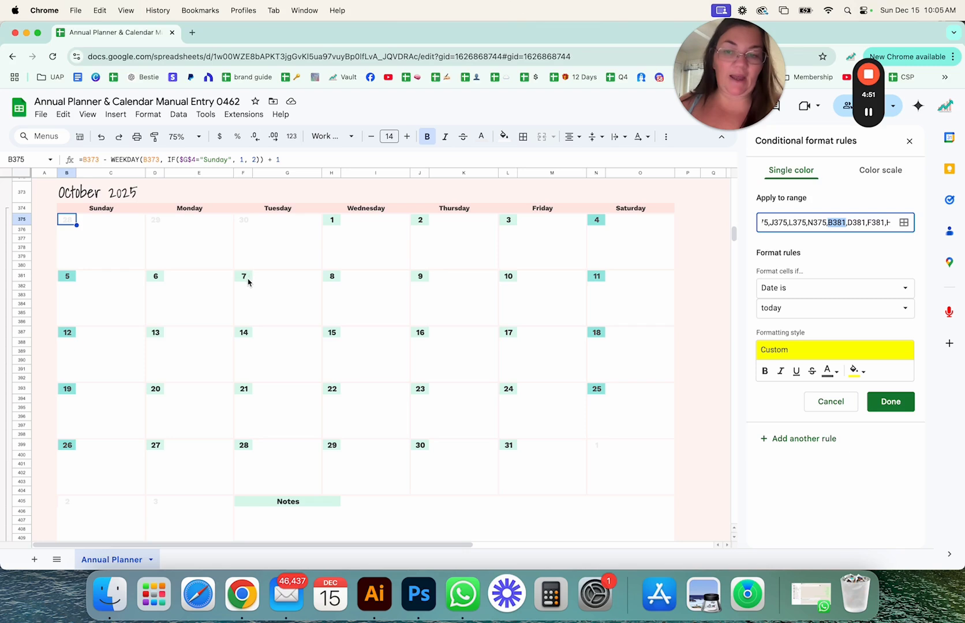
left_click(850, 222)
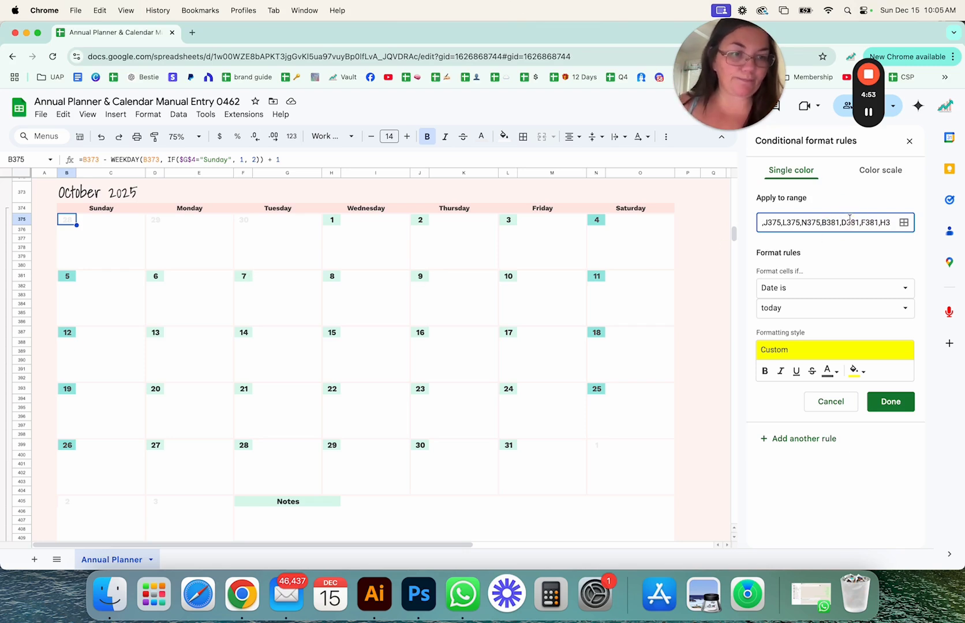
- Cut all November references after D405, starting with B416, out of the October "Date is today" rule's range
scroll(183, 390, "down", 5)
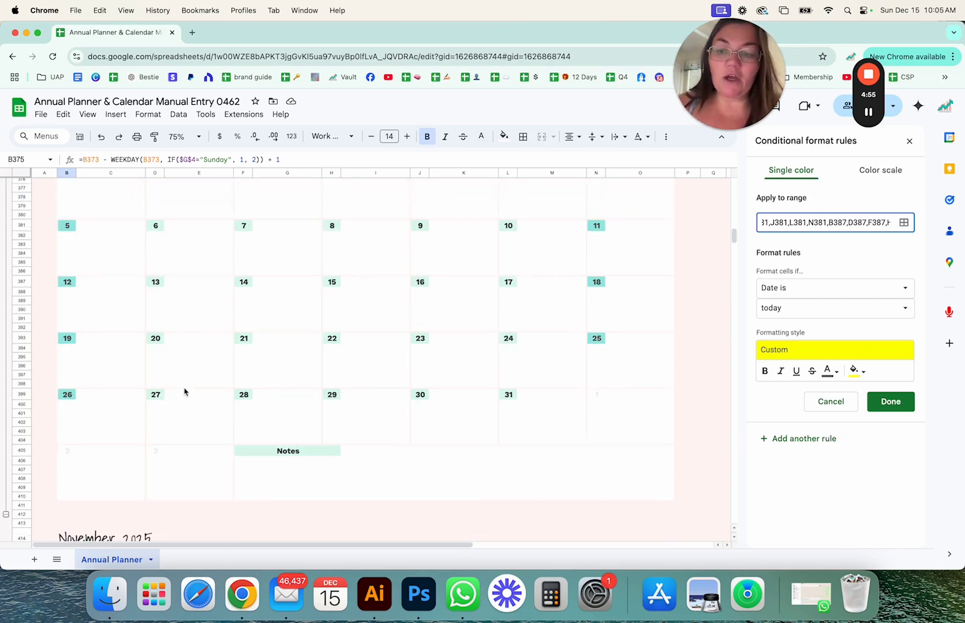
scroll(76, 503, "down", 2)
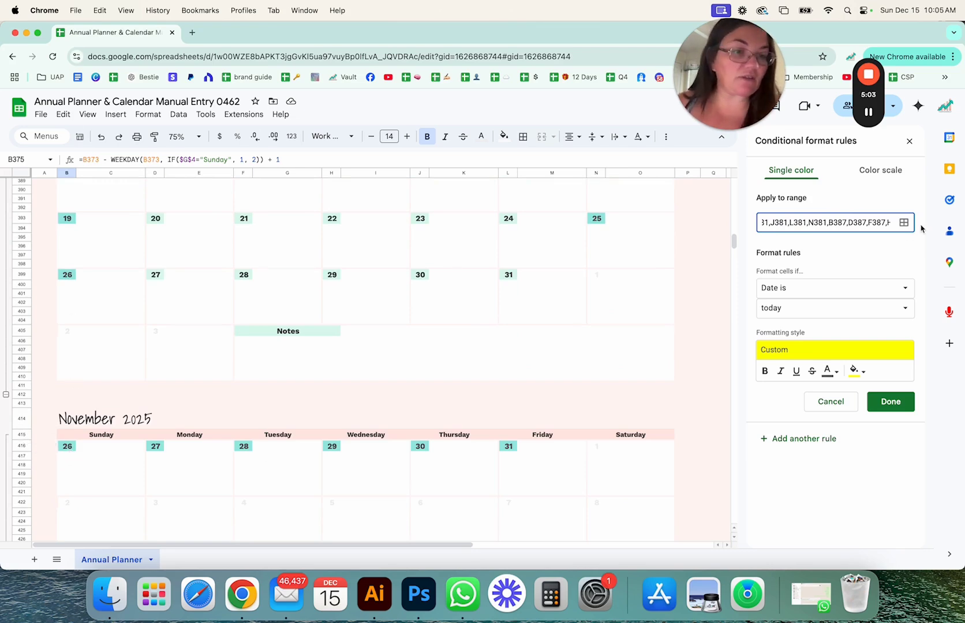
scroll(846, 225, "right", 5)
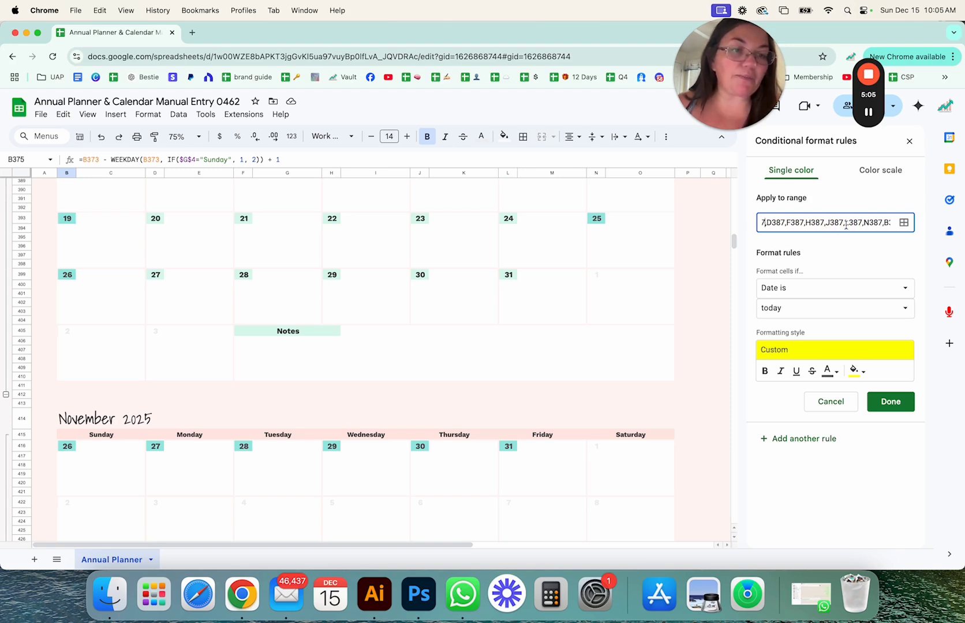
scroll(846, 225, "right", 4)
scroll(846, 225, "right", 10)
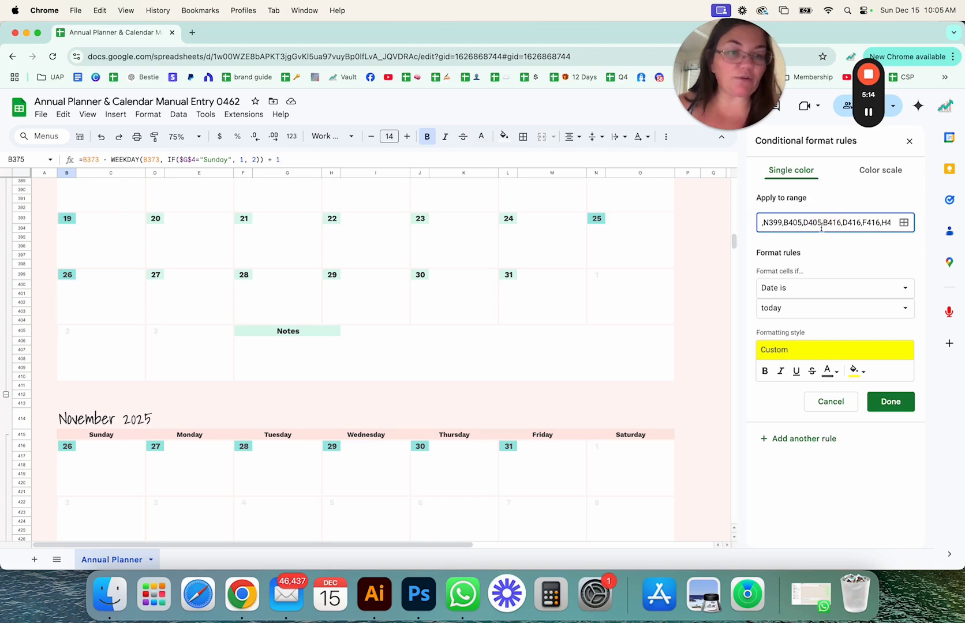
double_click(812, 222)
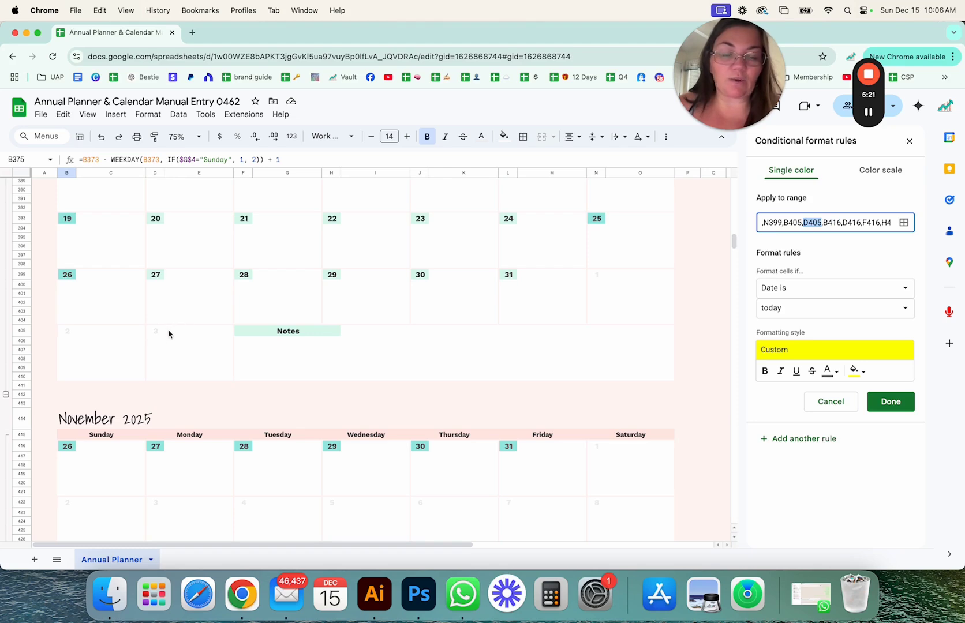
left_click(820, 224)
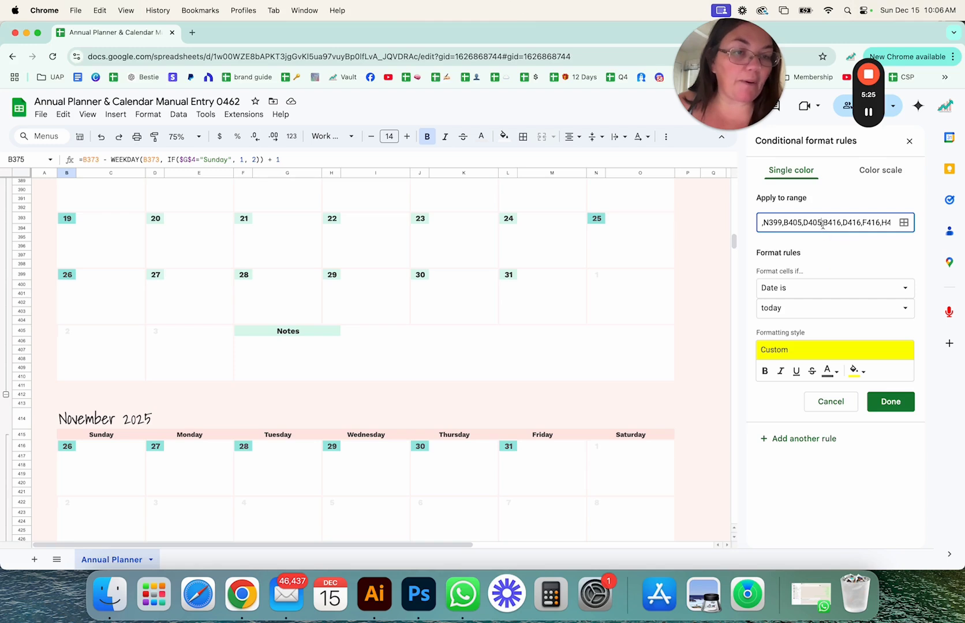
left_click_drag(821, 224, 951, 226)
key("super+x")
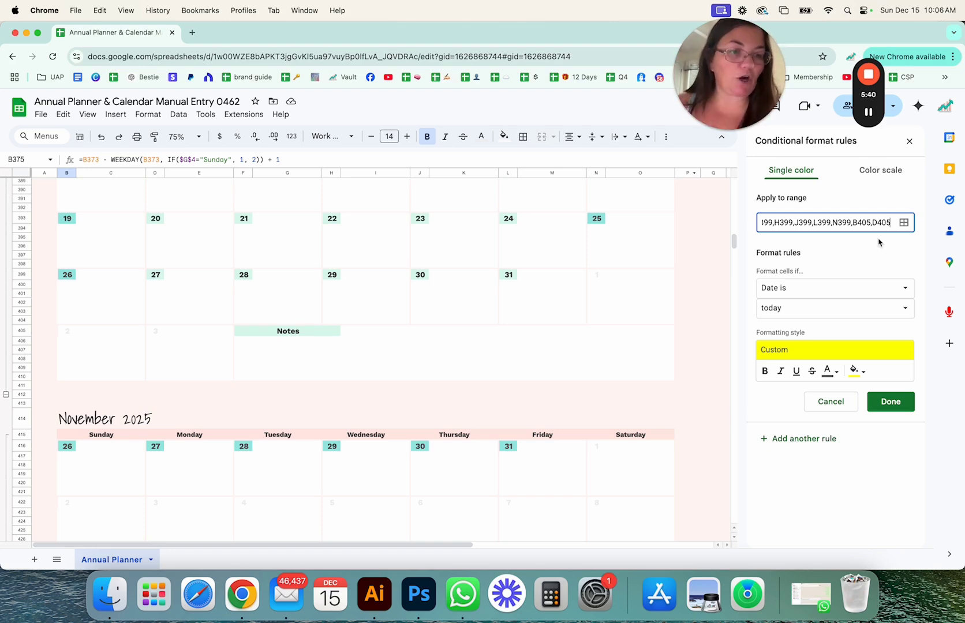
- Add another "Date is today" rule with yellow fill, using the cut November references from B416 to D446 as its range
left_click(802, 439)
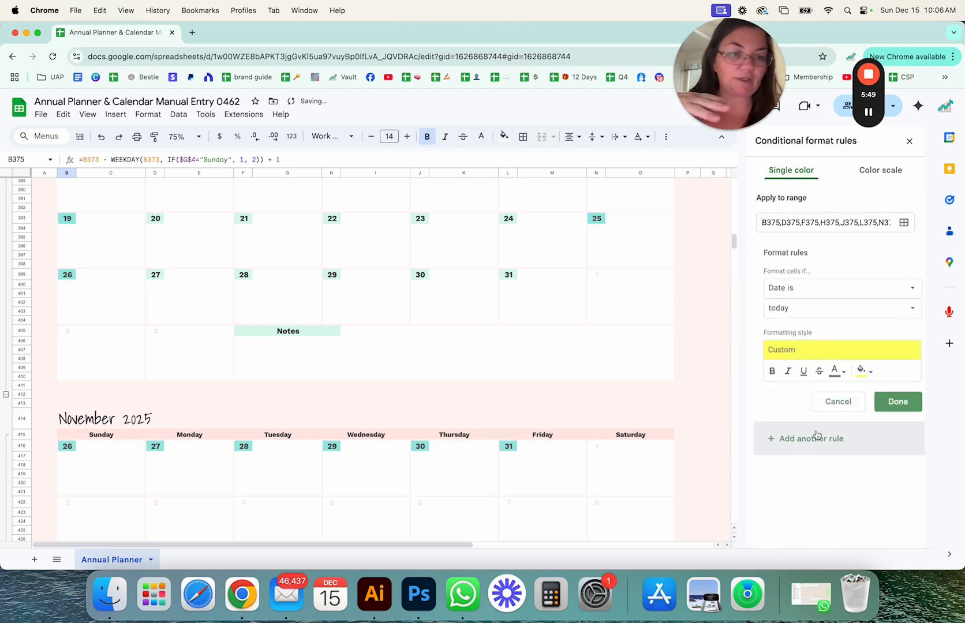
left_click(766, 223)
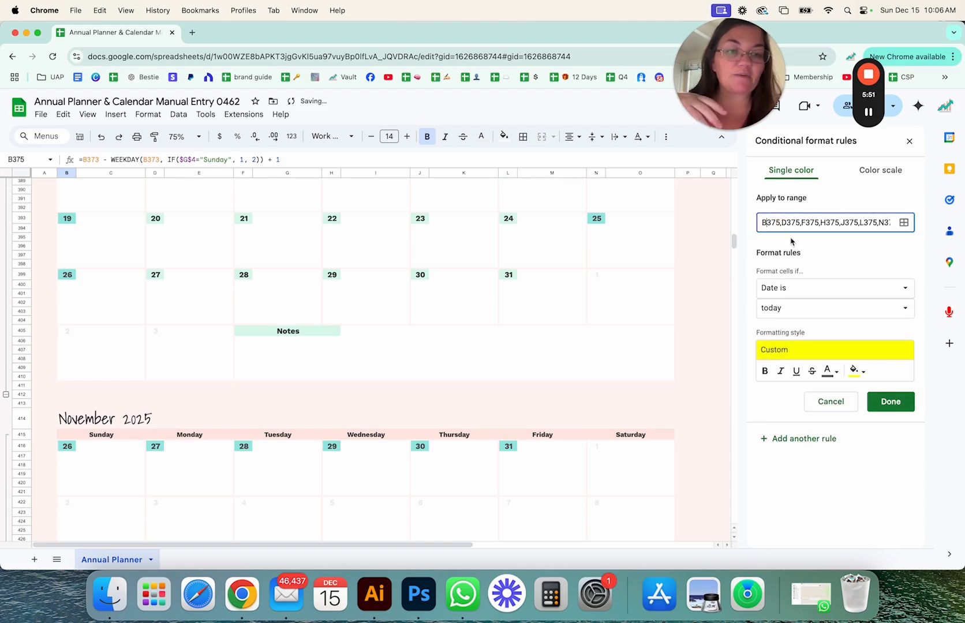
key("super+a")
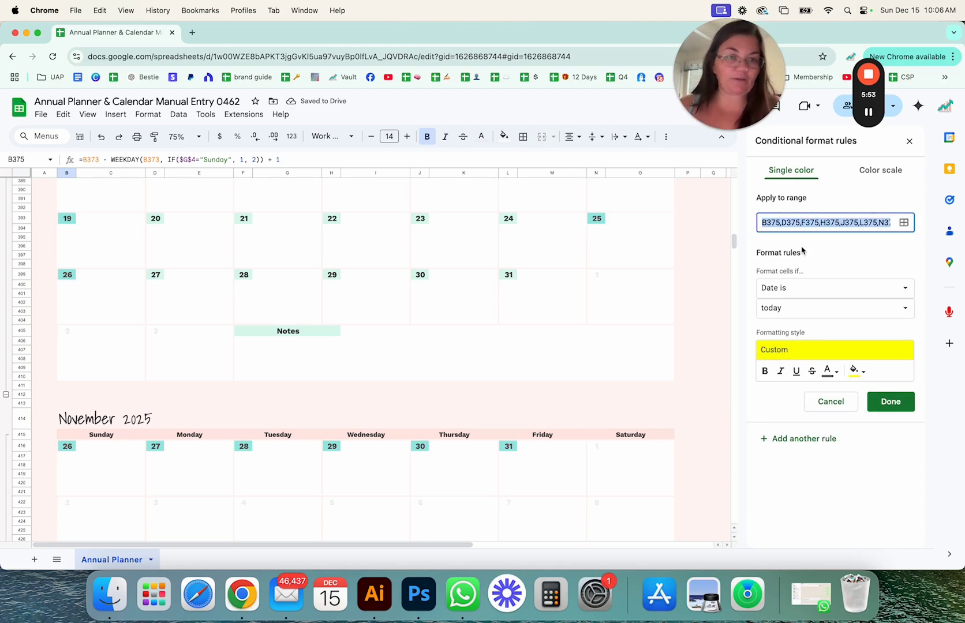
key("BackSpace")
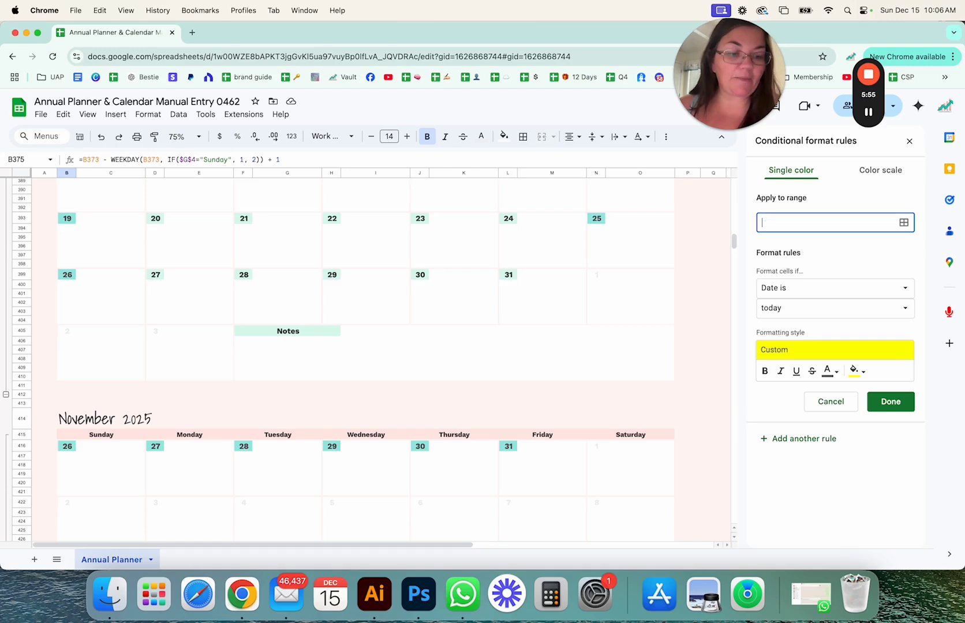
key("super+v")
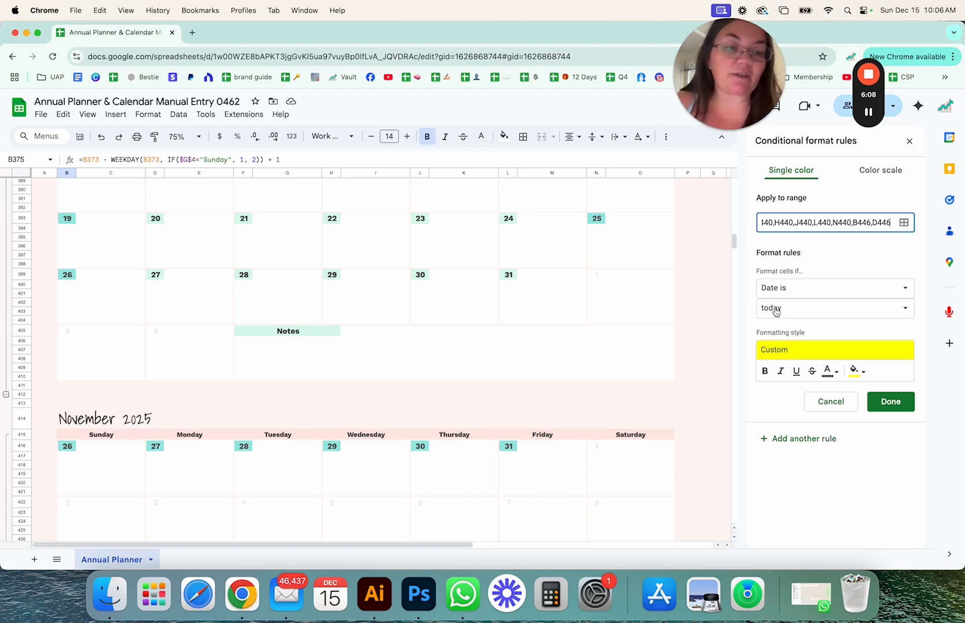
left_click(897, 409)
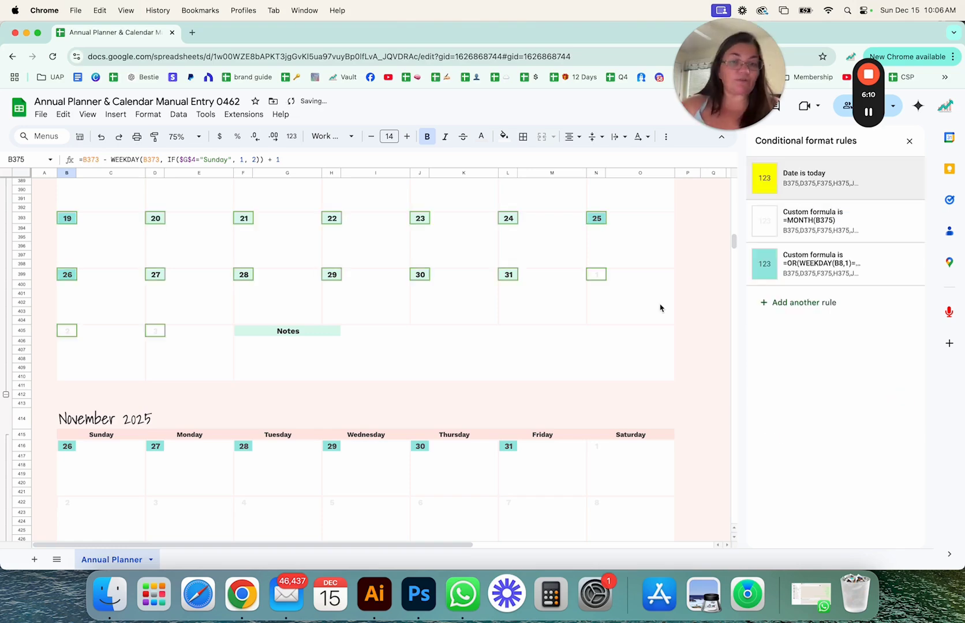
- Check that the "Date is today" rule on October's date cell 30 covers only references up to D405
left_click(420, 275)
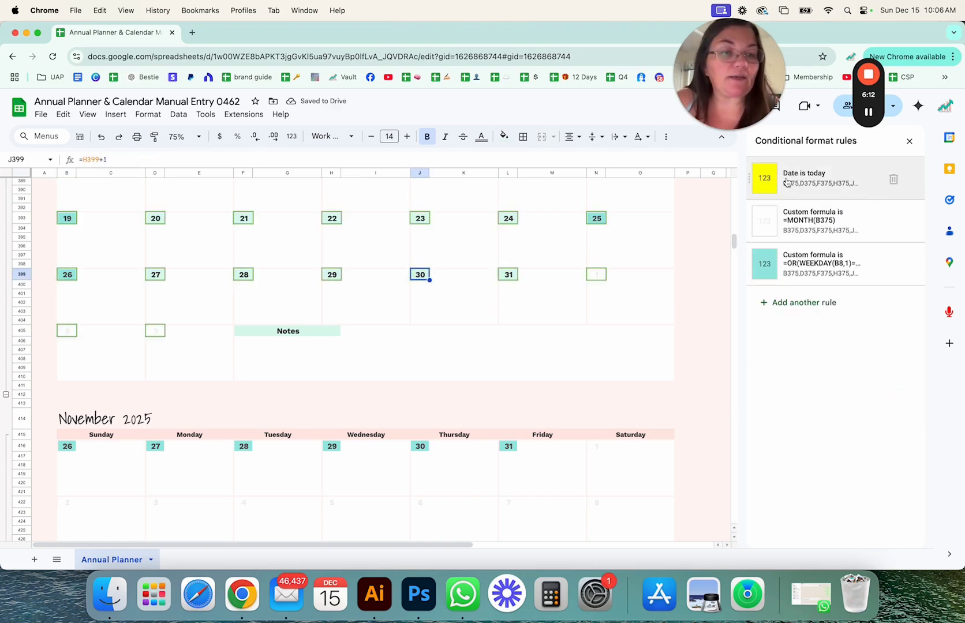
left_click(808, 183)
left_click_drag(786, 228, 876, 230)
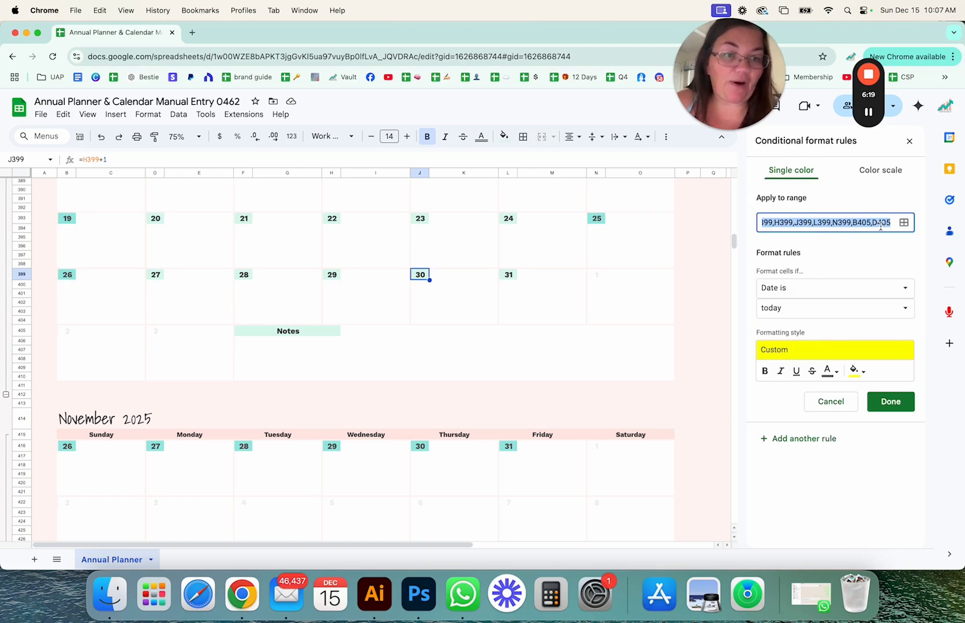
left_click(890, 401)
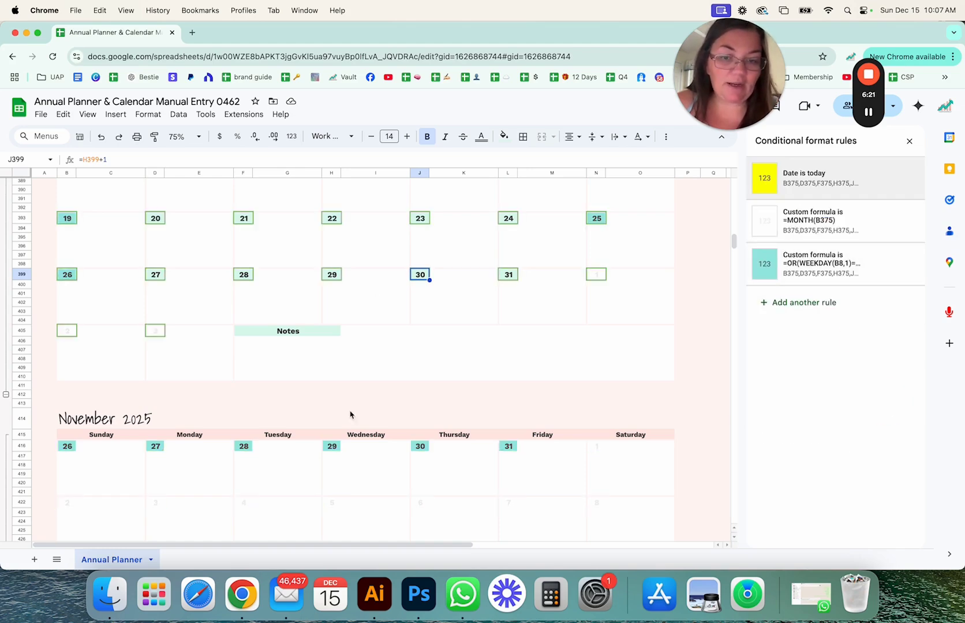
- Check November's "Date is today" rule range and move that rule above the two custom formula rules
left_click(422, 447)
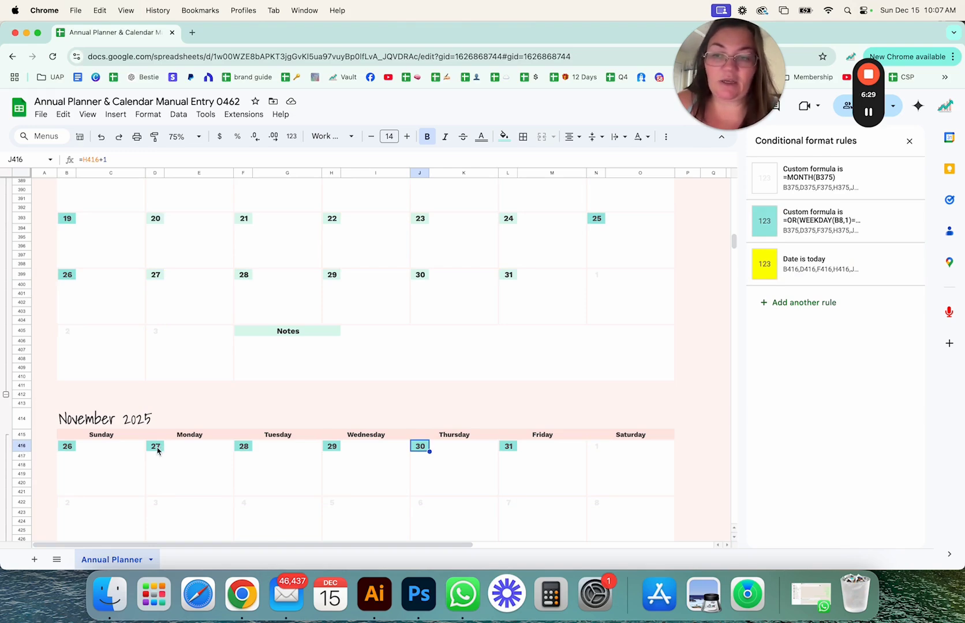
left_click(811, 263)
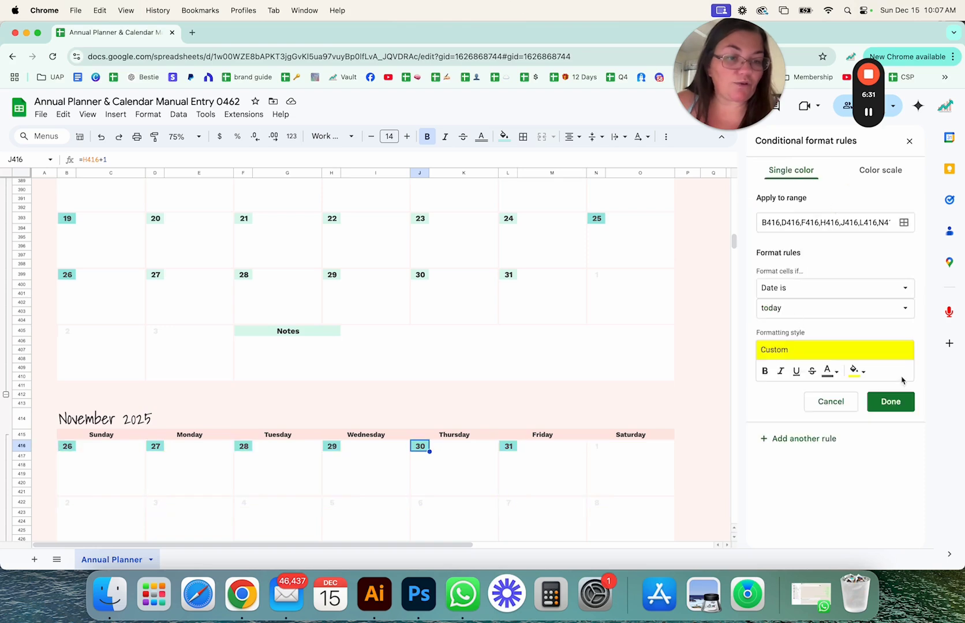
left_click(834, 404)
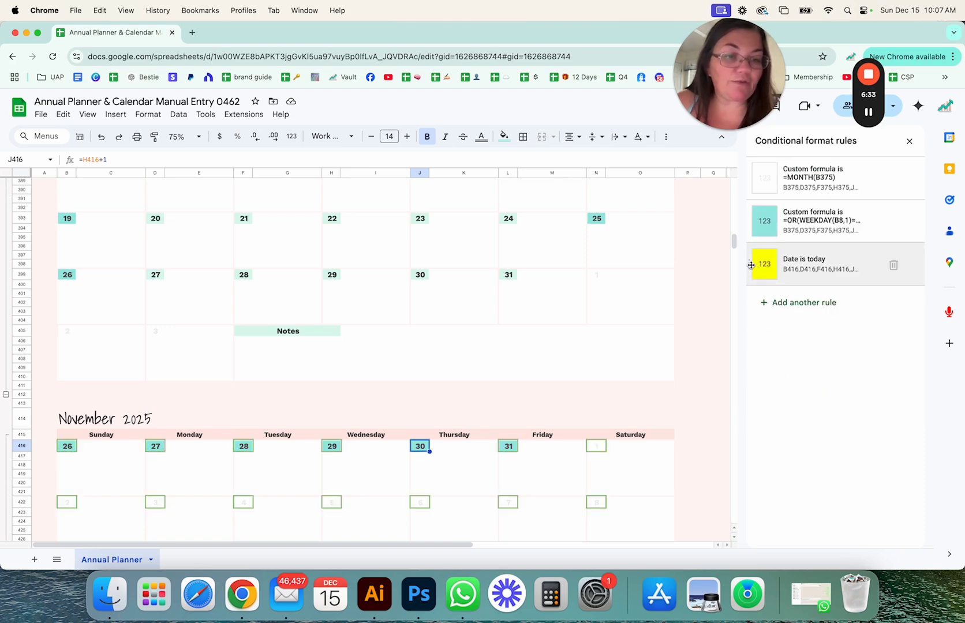
left_click_drag(751, 266, 757, 176)
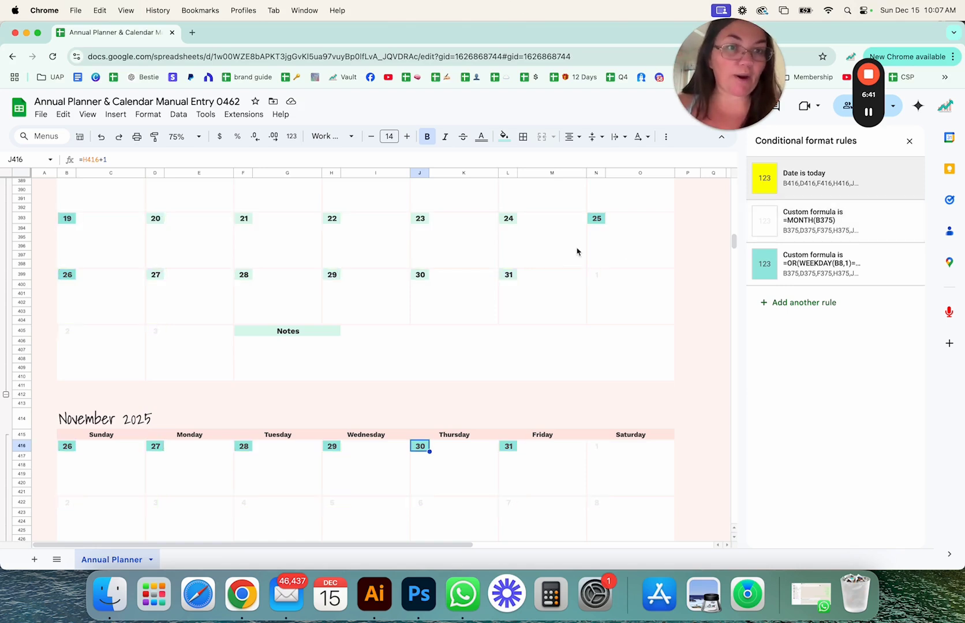
- Cut all November references after D405, starting with B416, out of the range of October's =MONTH(B375) custom formula rule
scroll(67, 319, "up", 5)
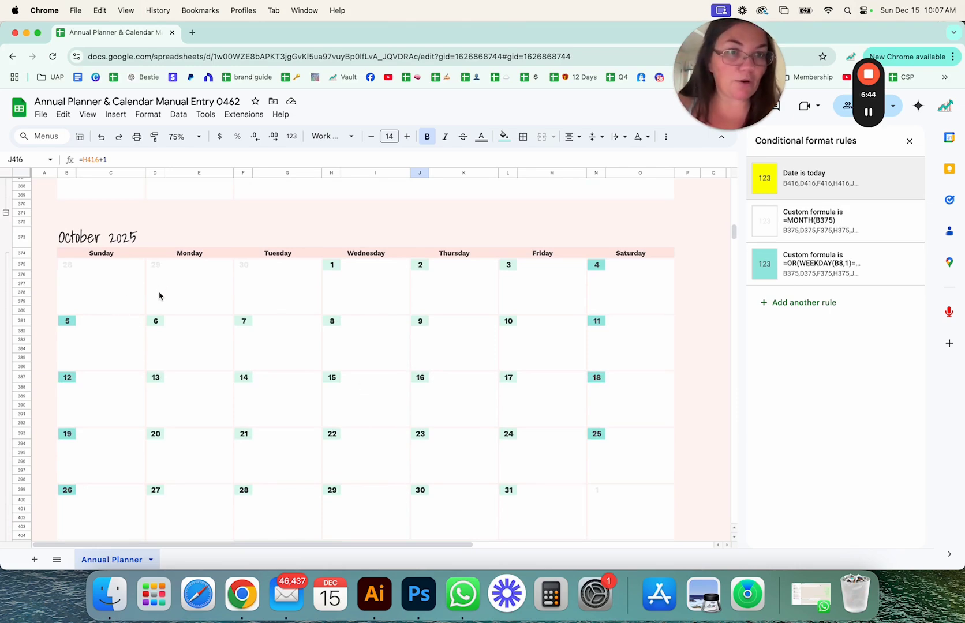
scroll(167, 264, "down", 1)
left_click(508, 271)
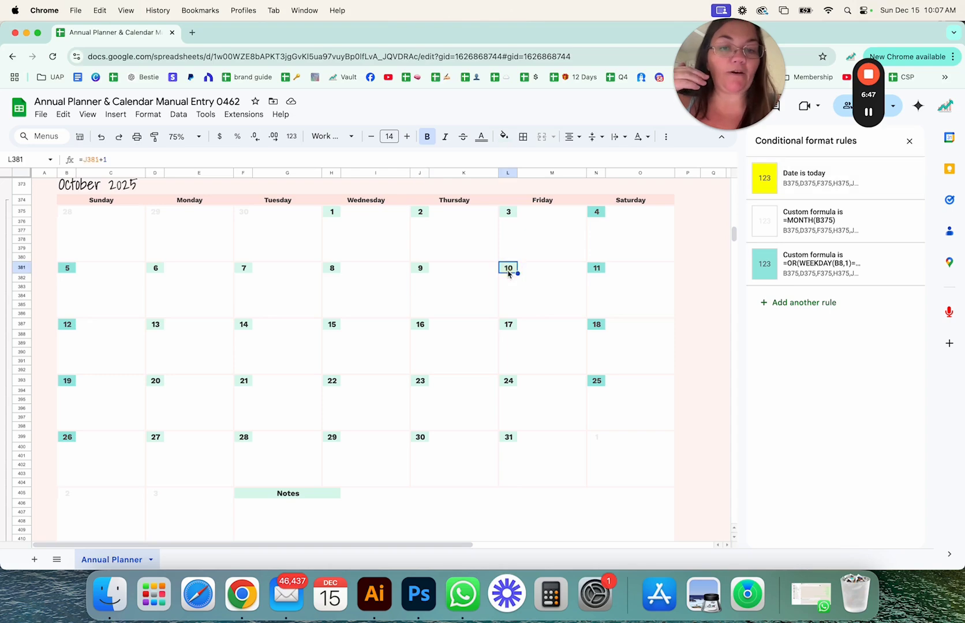
mouse_move(766, 227)
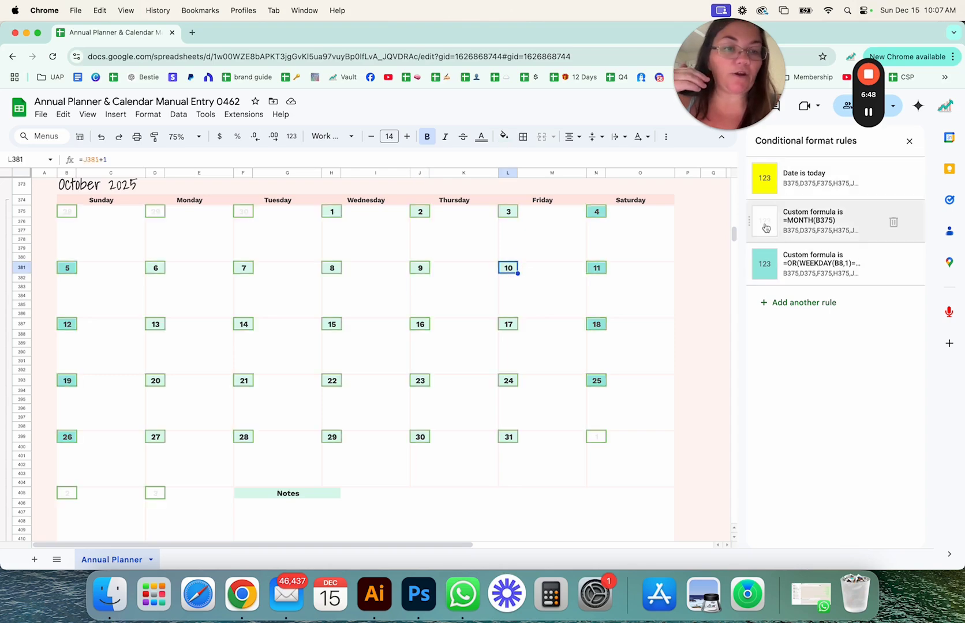
left_click(811, 228)
scroll(100, 465, "down", 4)
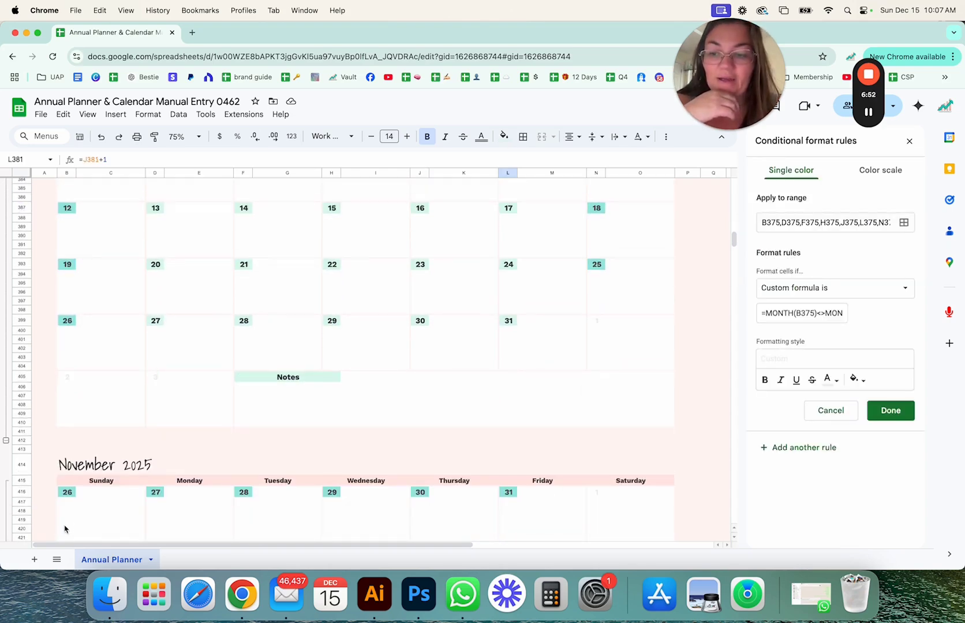
left_click(851, 225)
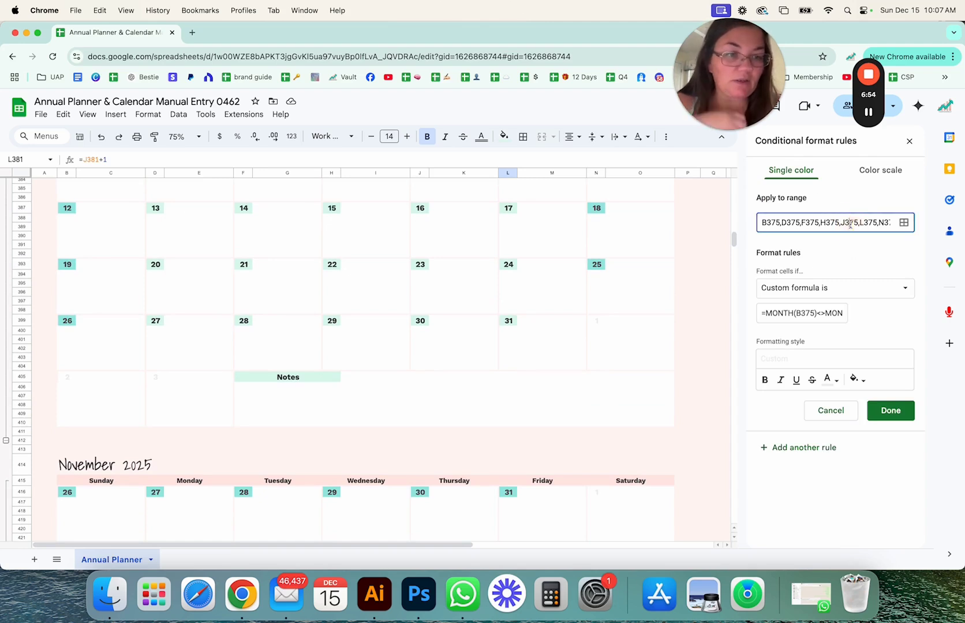
key("Right")
key("Right")
key("Right")
key("Right")
key("Right")
key("Right")
key("Right")
key("Right")
key("Right")
key("Right")
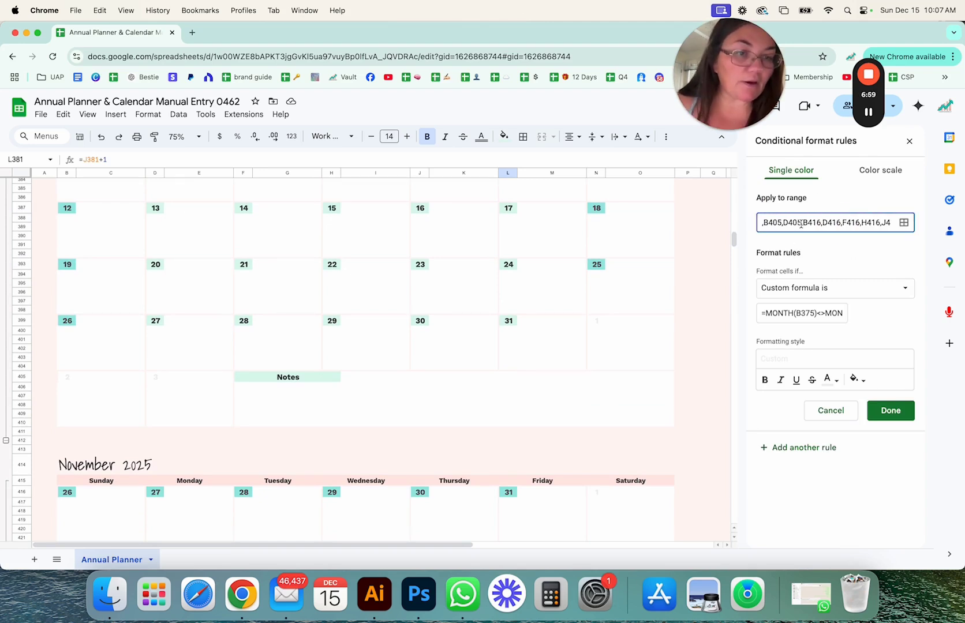
left_click(801, 224)
key("shift+super+Left")
key("Right")
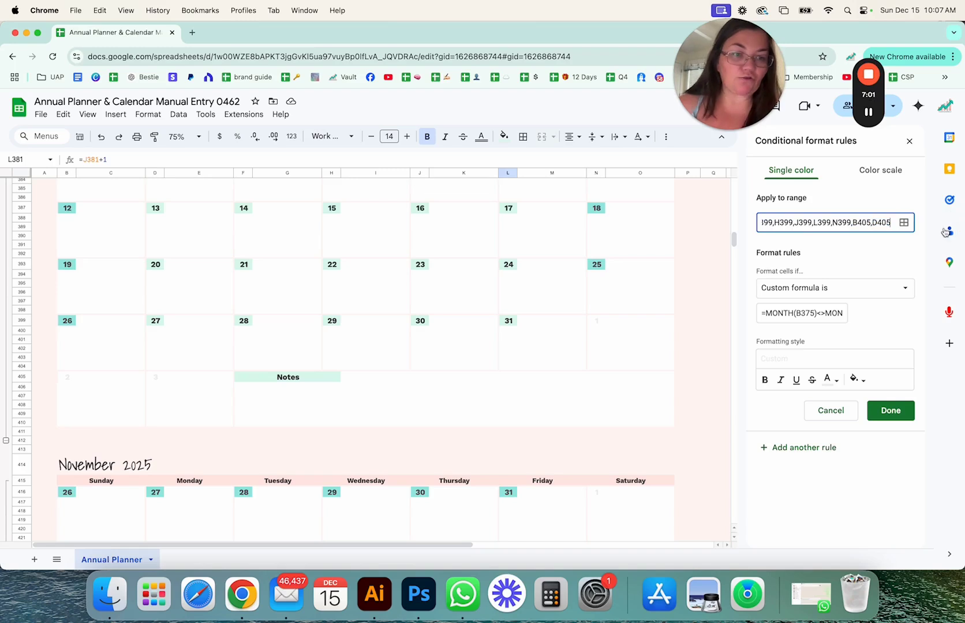
- Add another rule with the same month formula, replacing its range with the cut November references from B416 to D446
left_click(792, 448)
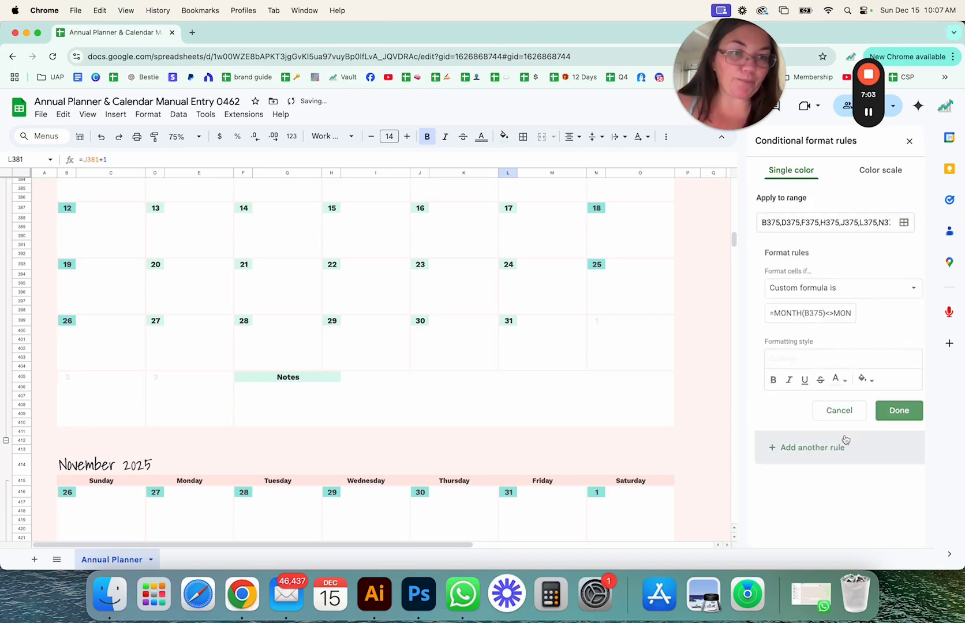
left_click(828, 224)
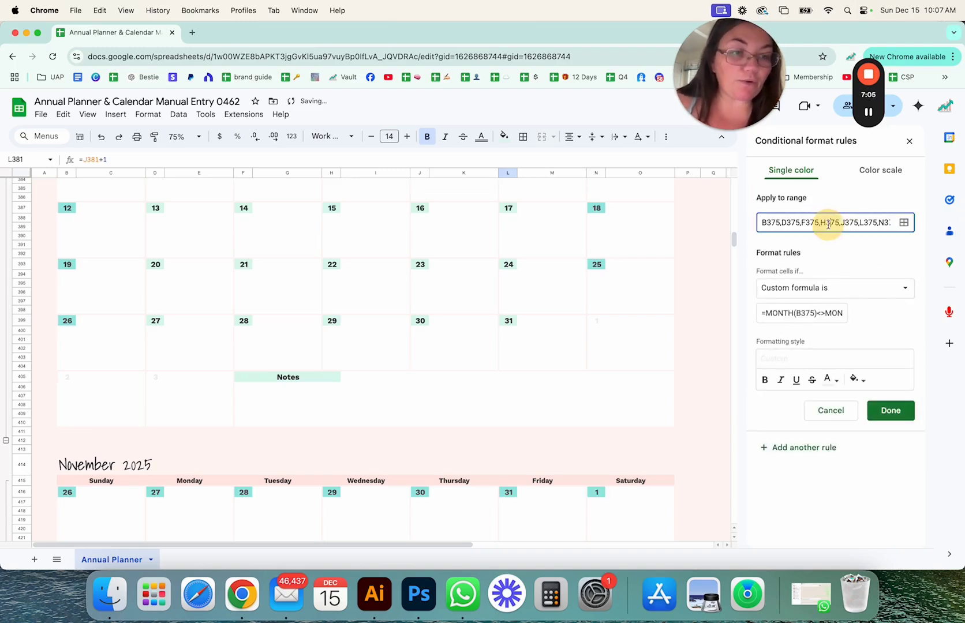
key("BackSpace")
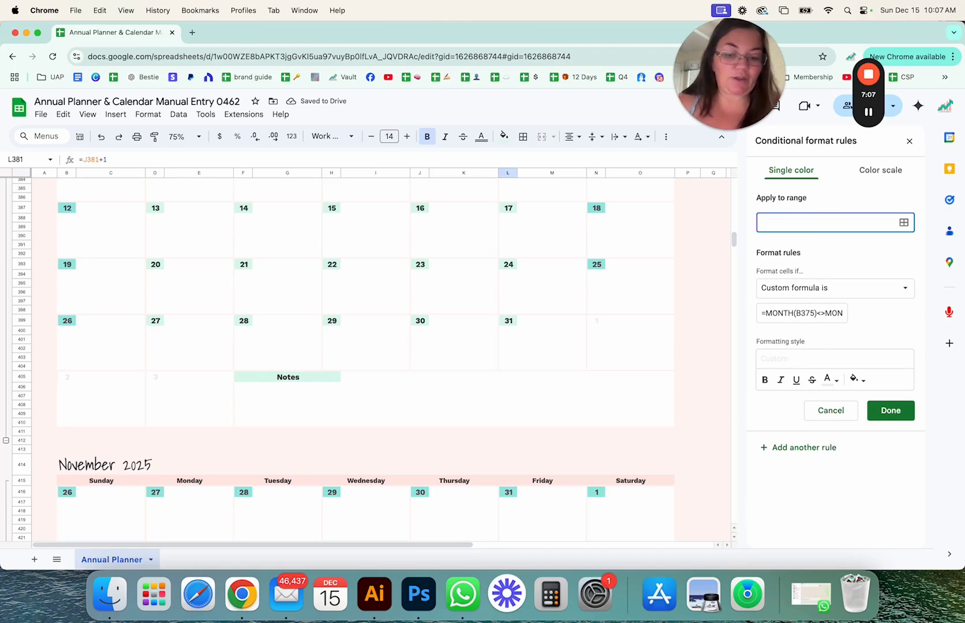
key("super+v")
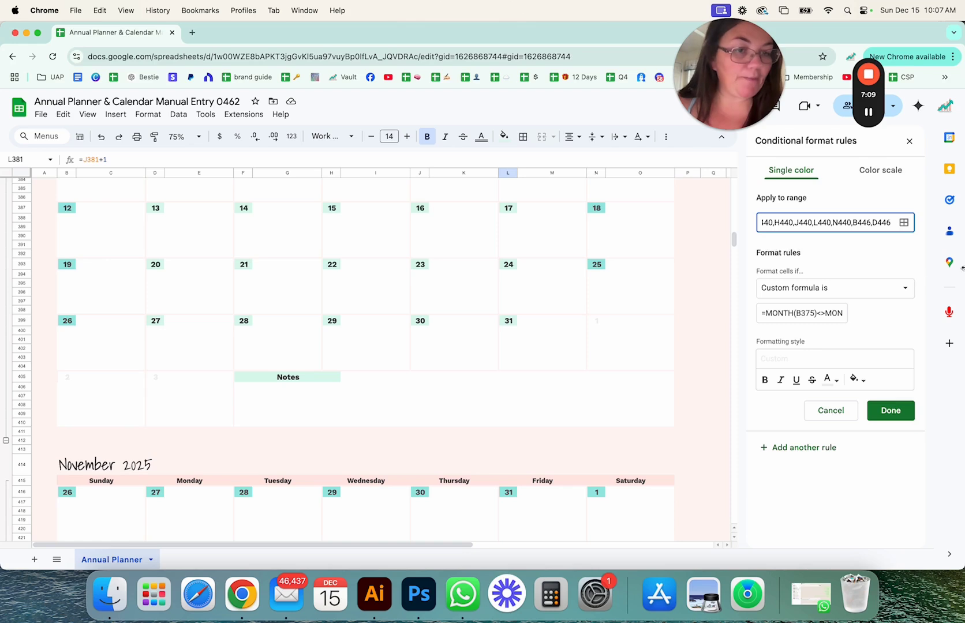
- Examine the new rule's MONTH(B375) and $B$381 references against the first two Sunday date cells of October and November
left_click(807, 313)
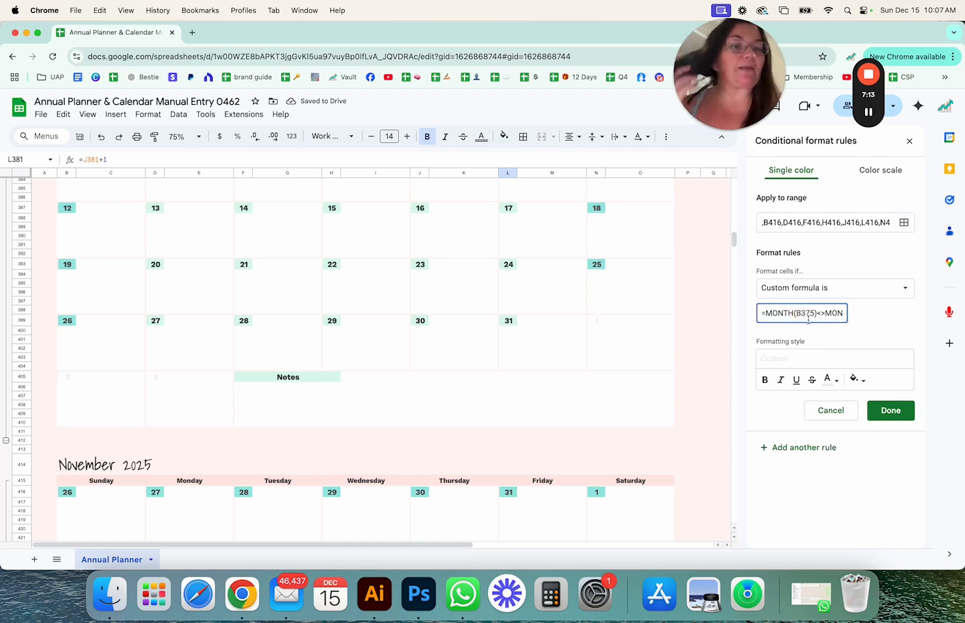
left_click_drag(761, 312, 816, 313)
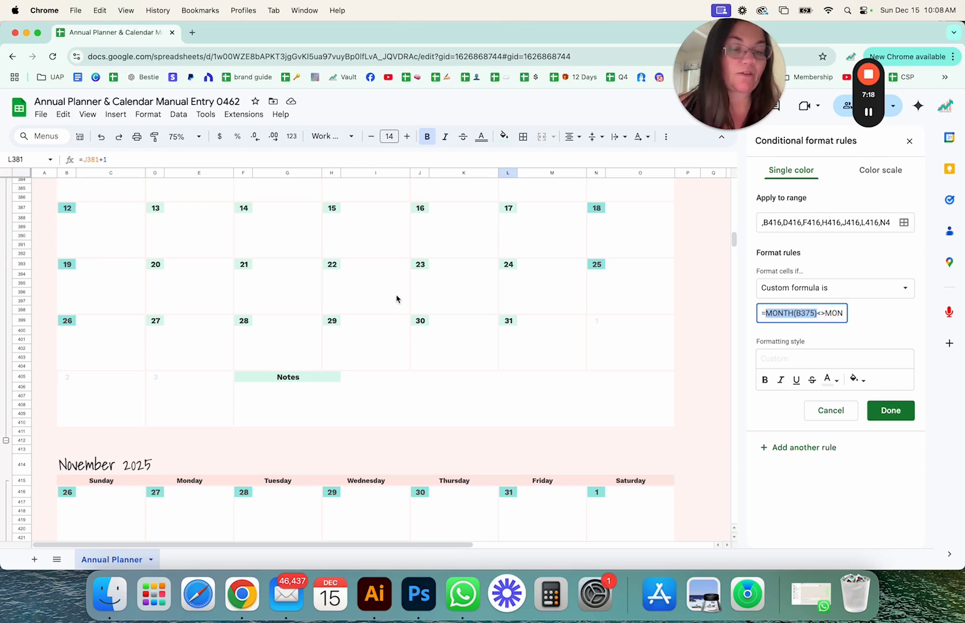
scroll(254, 249, "up", 5)
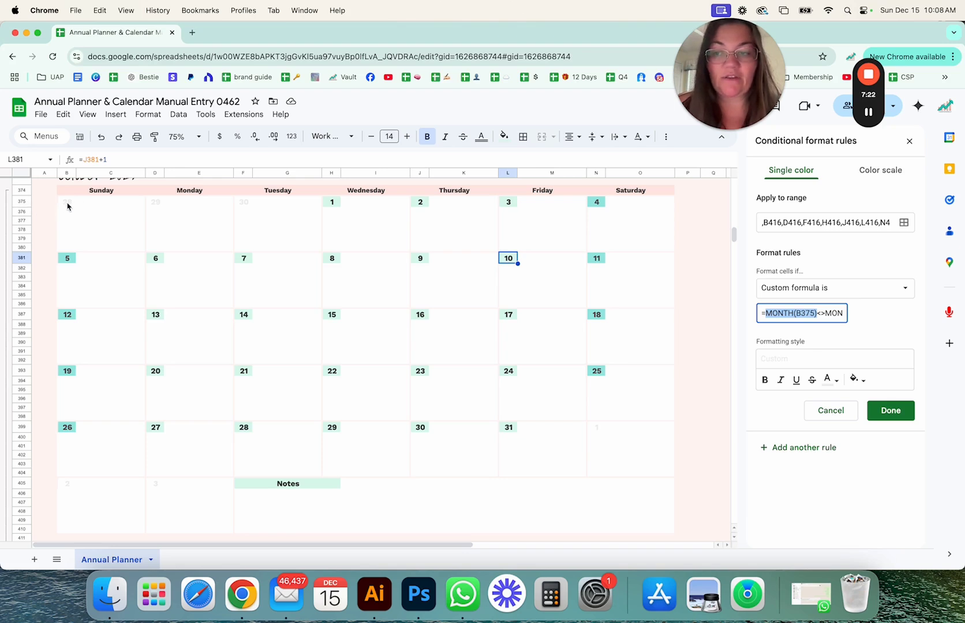
scroll(72, 228, "up", 1)
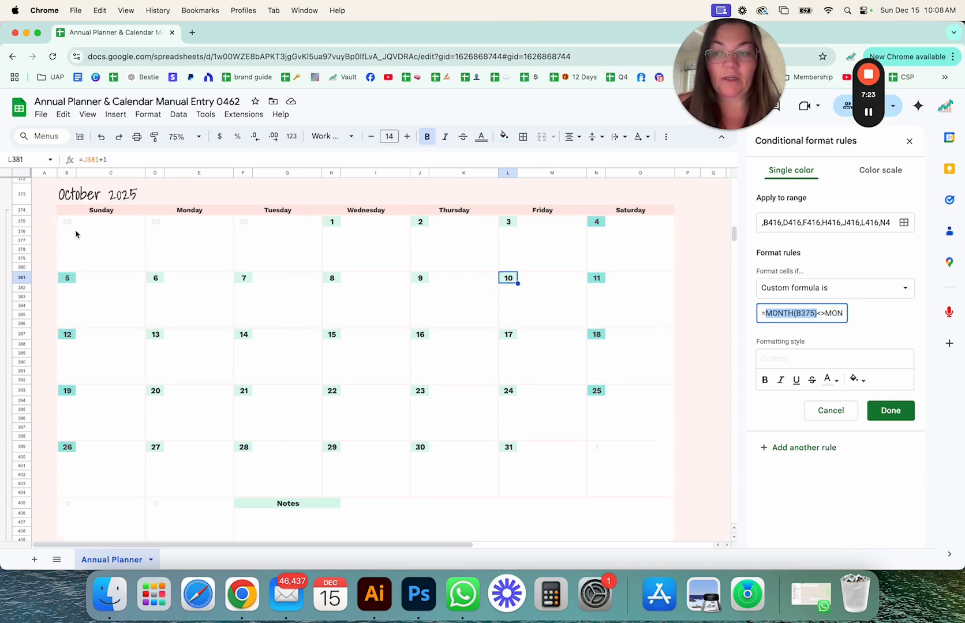
left_click(804, 316)
key("End")
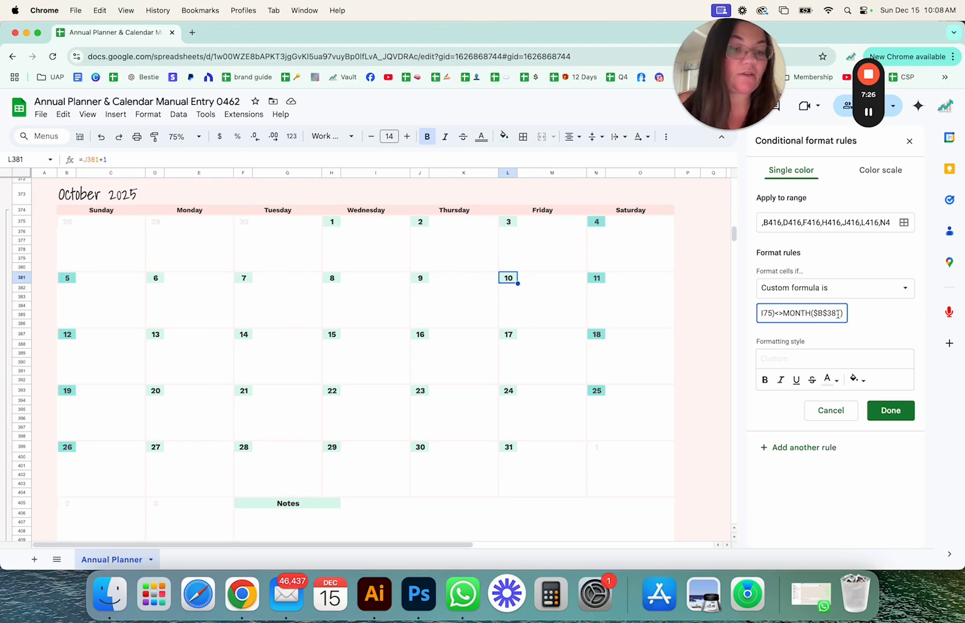
double_click(829, 312)
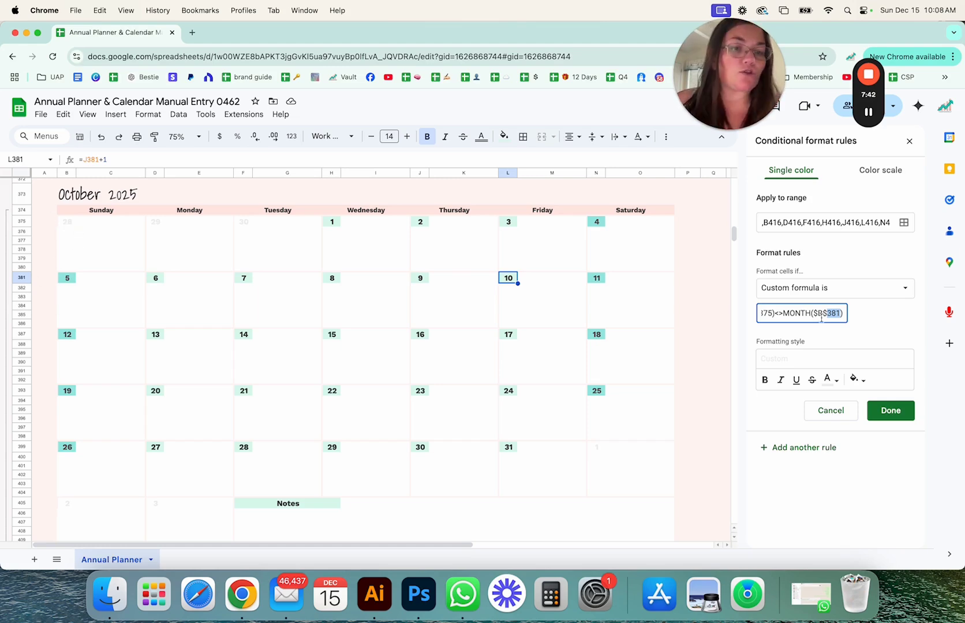
scroll(445, 334, "down", 1)
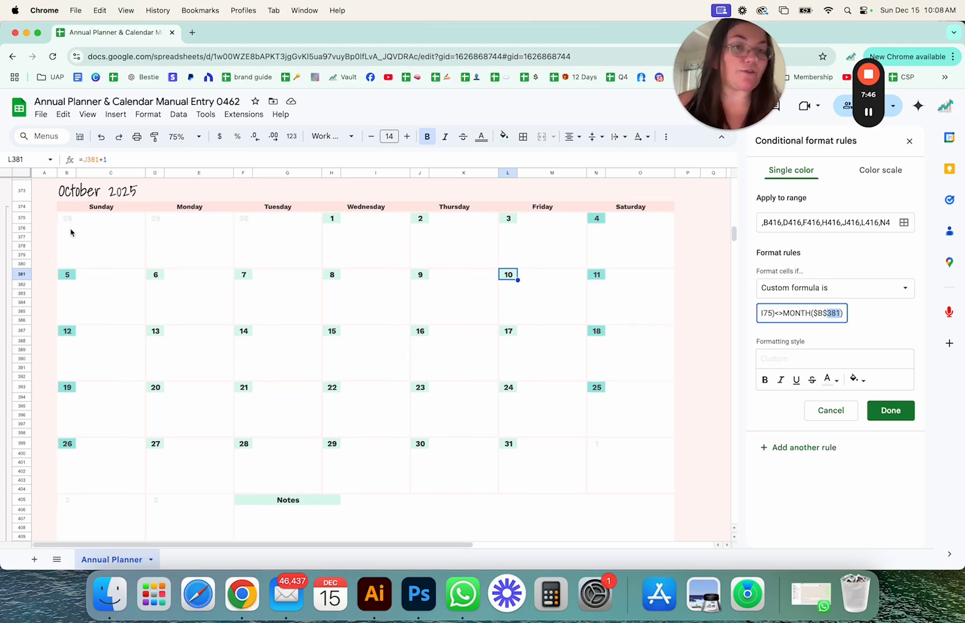
scroll(92, 328, "down", 5)
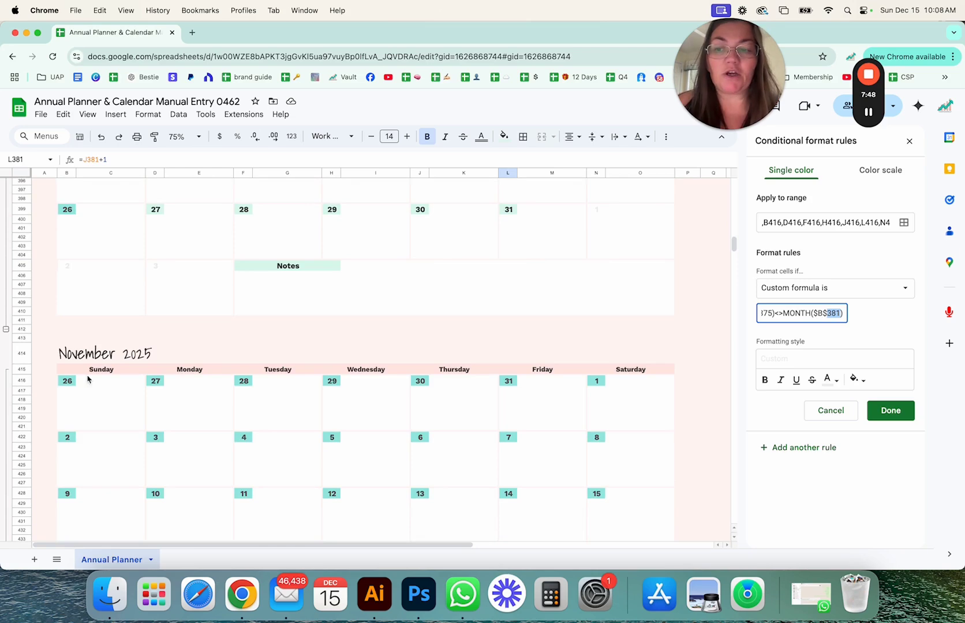
scroll(237, 371, "down", 1)
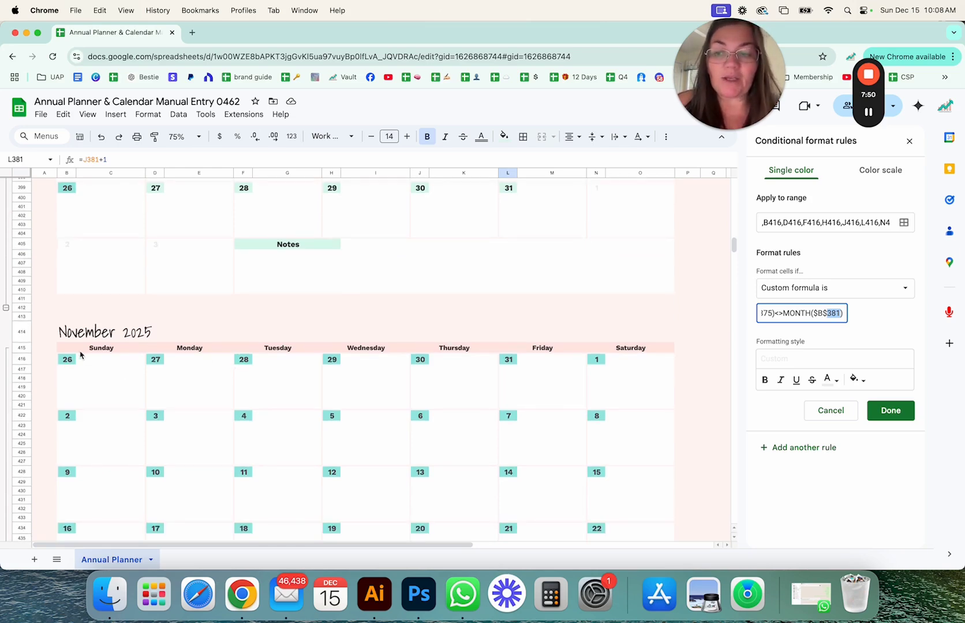
- Change the new rule's custom formula to =MONTH(B416)<>MONTH($B$422) and save the rule
left_click(797, 314)
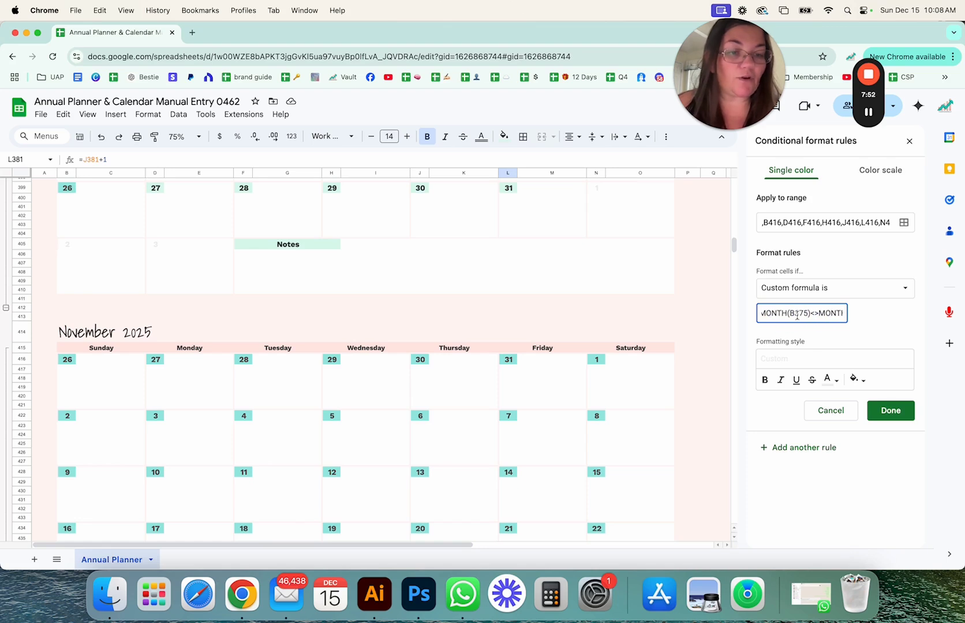
left_click_drag(795, 314, 809, 314)
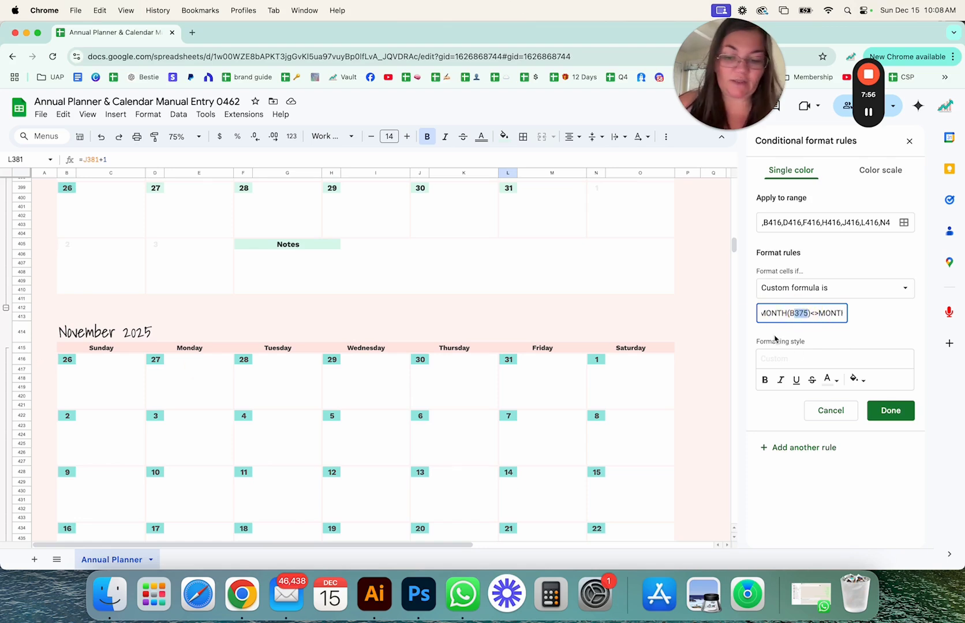
type("416")
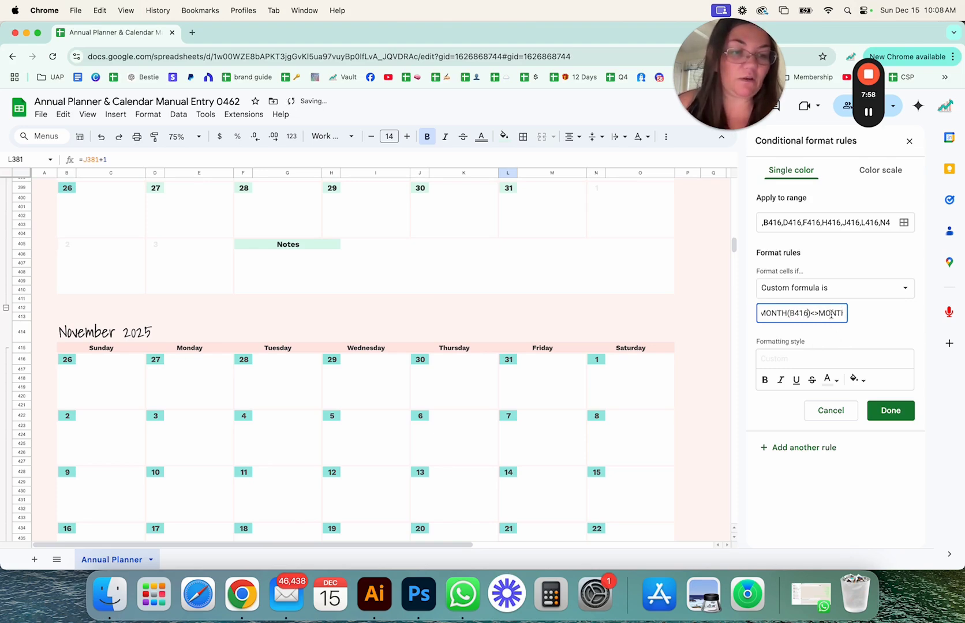
key("End")
left_click(828, 315)
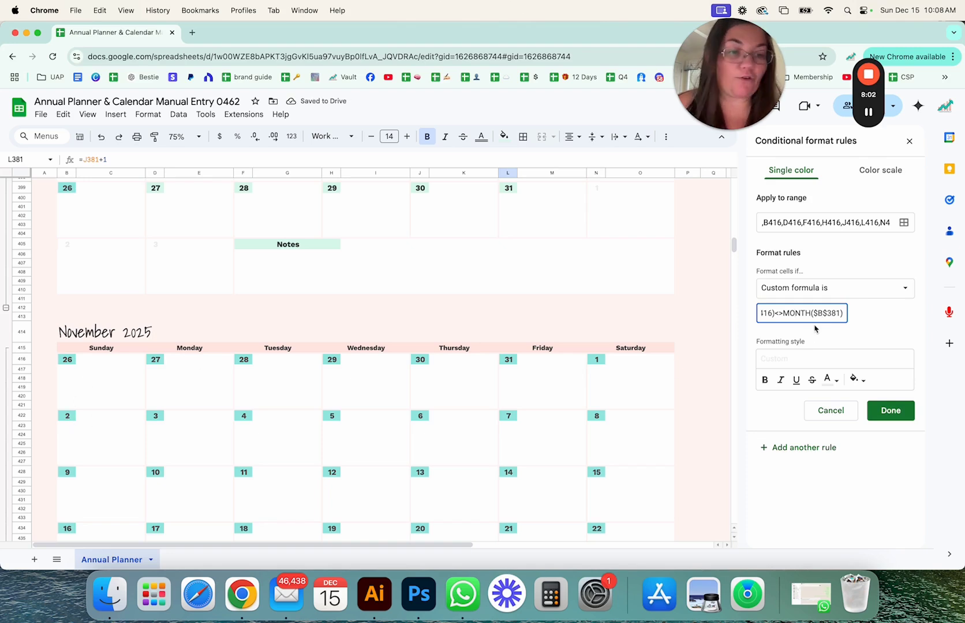
left_click_drag(831, 315, 843, 314)
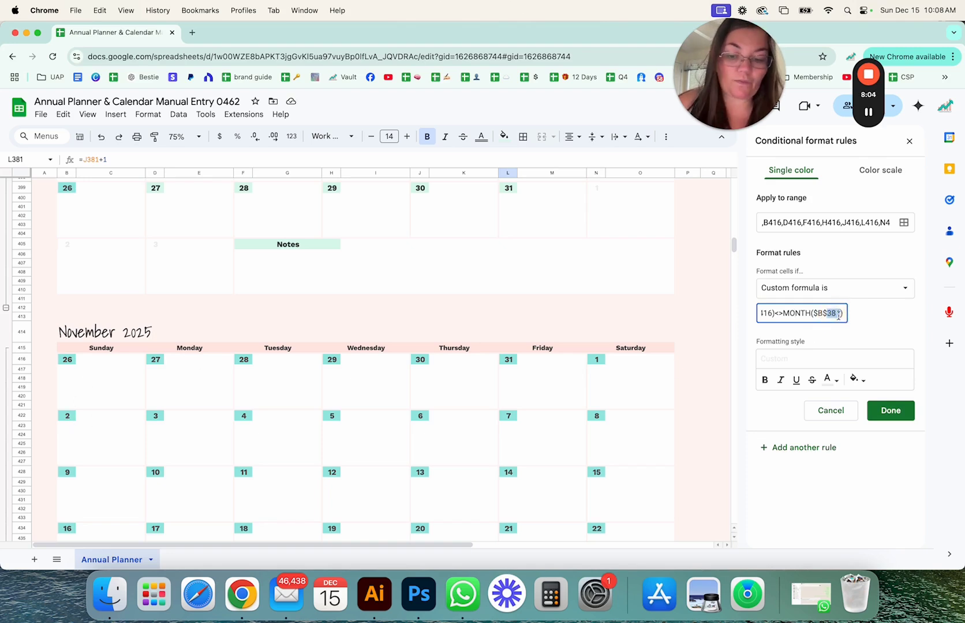
type("422")
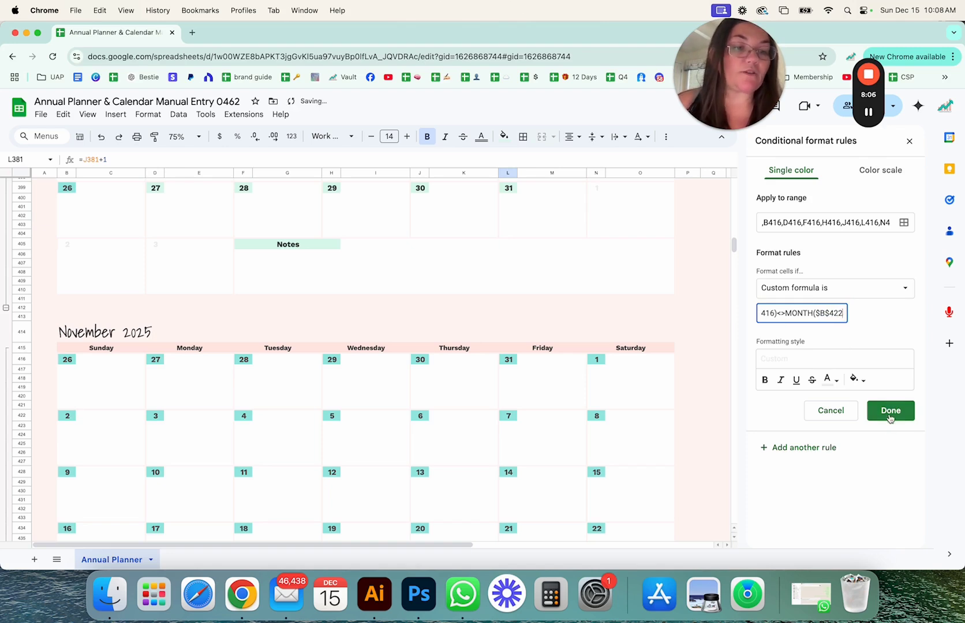
left_click(890, 411)
- Check the rules on October's date cell 31, and move November's =MONTH(B416) rule above the weekday formula rule
left_click(508, 189)
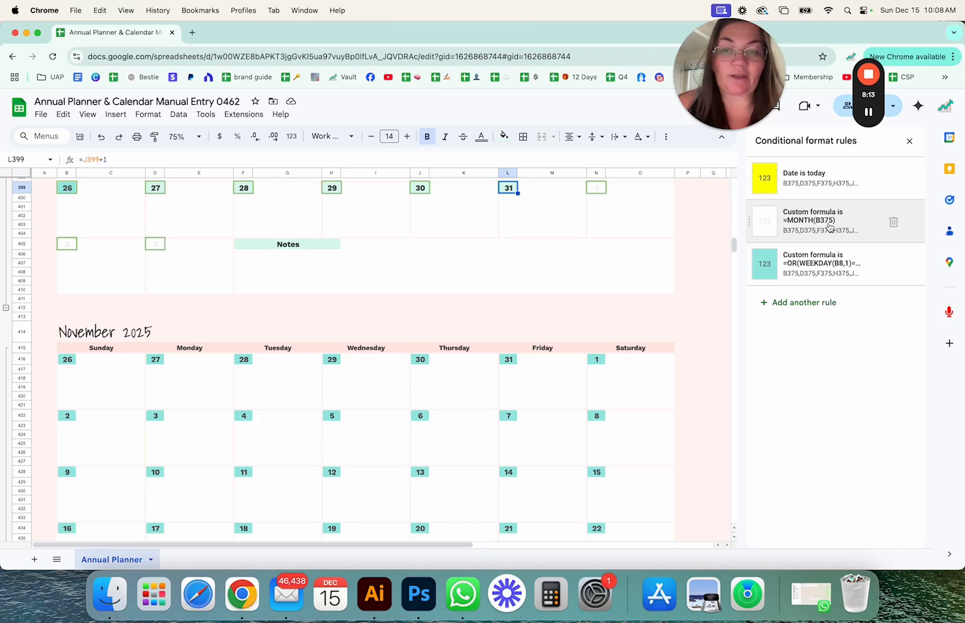
left_click(420, 361)
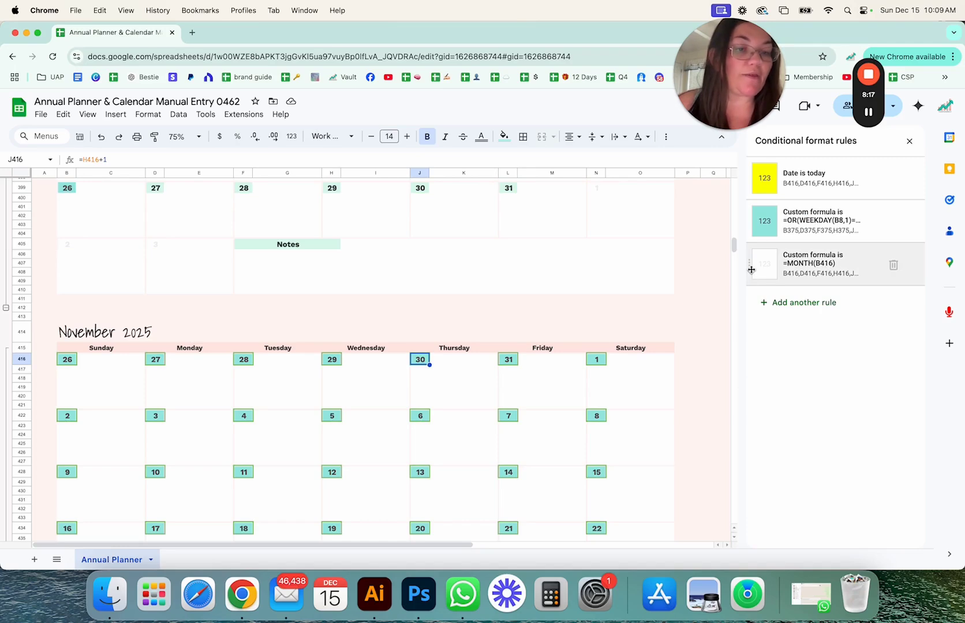
left_click_drag(750, 269, 750, 234)
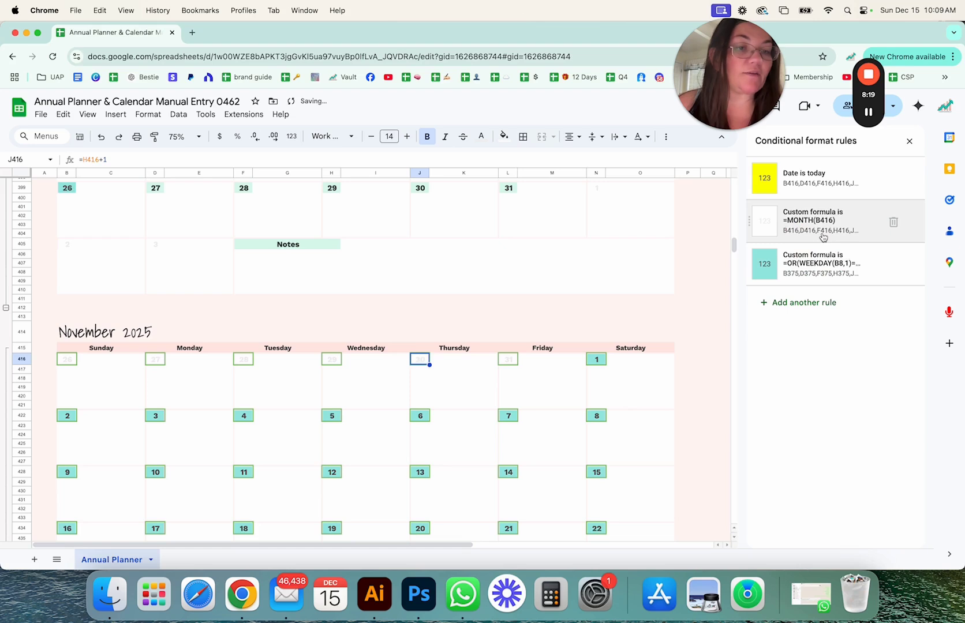
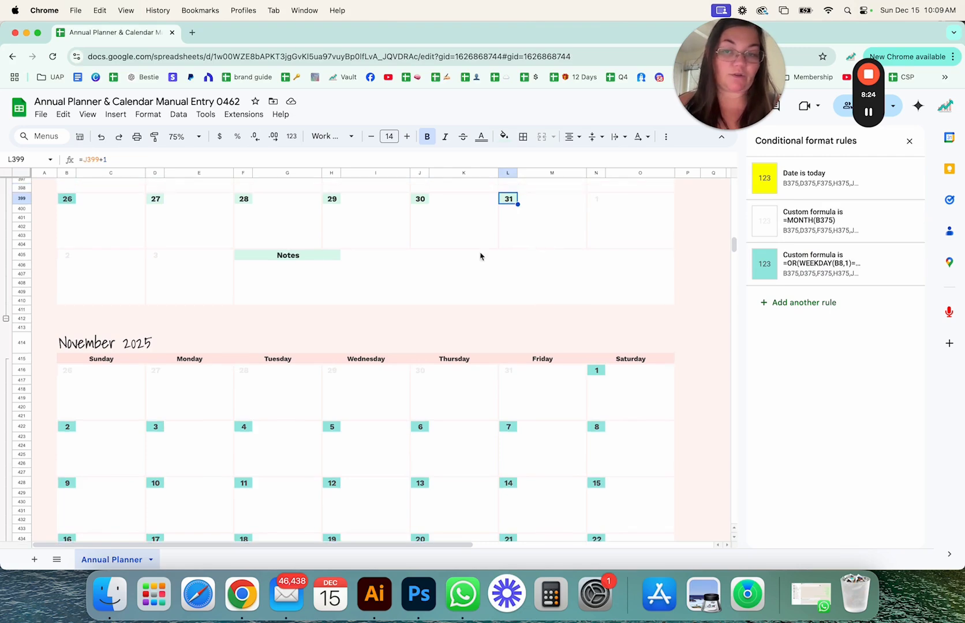
- Cut all November references after D405, starting with B416, out of the range of October's =OR(WEEKDAY(B8,1)=1 custom formula rule
left_click(510, 199)
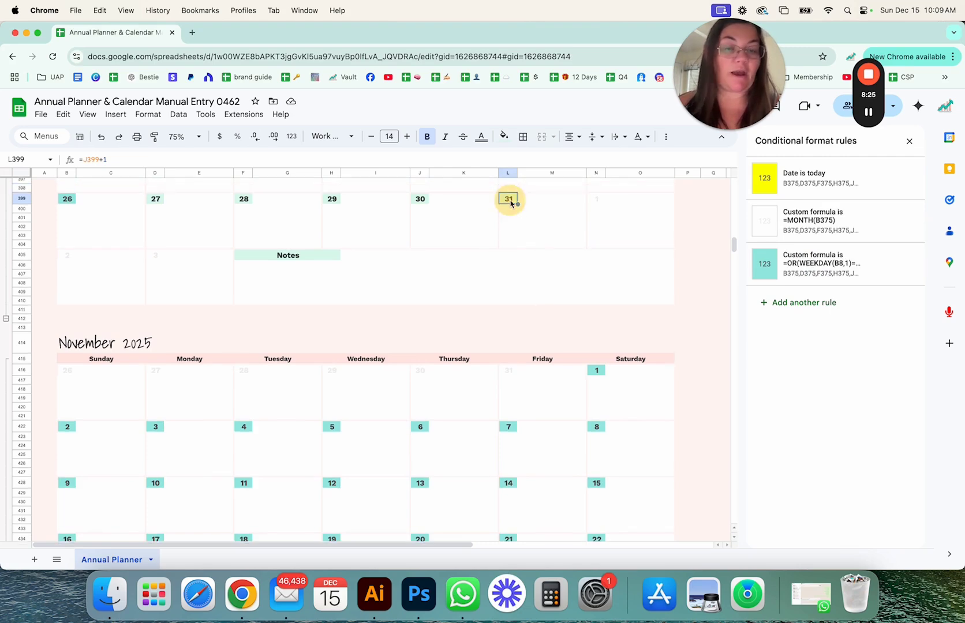
left_click(831, 264)
left_click(818, 215)
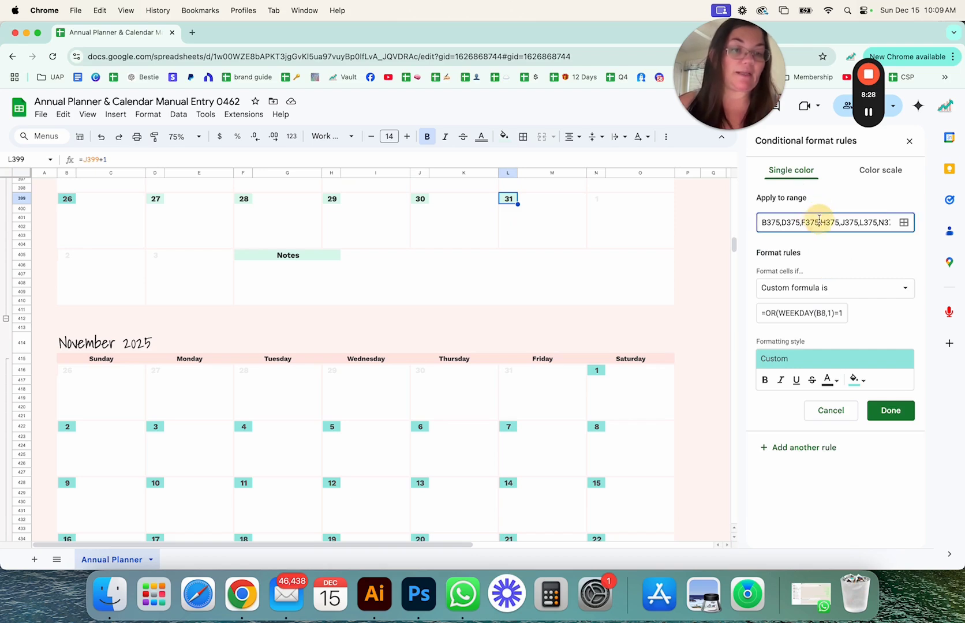
scroll(818, 219, "right", 5)
scroll(818, 218, "right", 5)
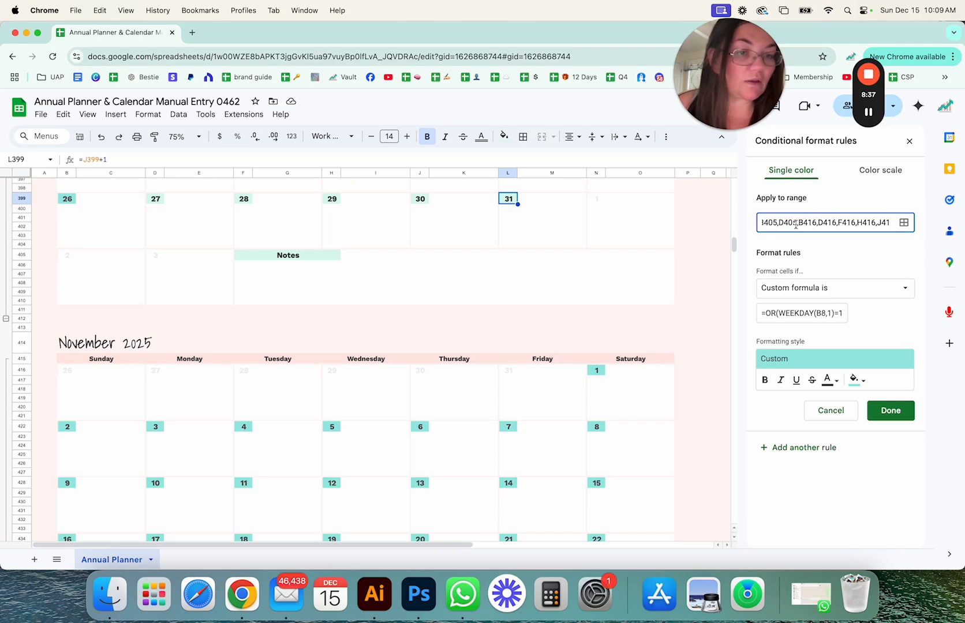
left_click_drag(797, 223, 959, 226)
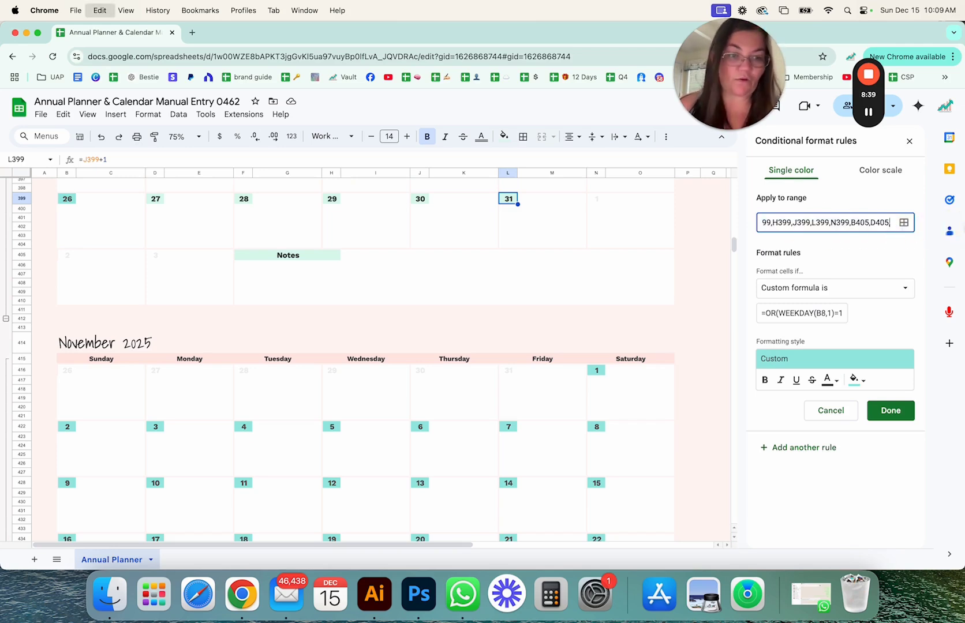
left_click(803, 313)
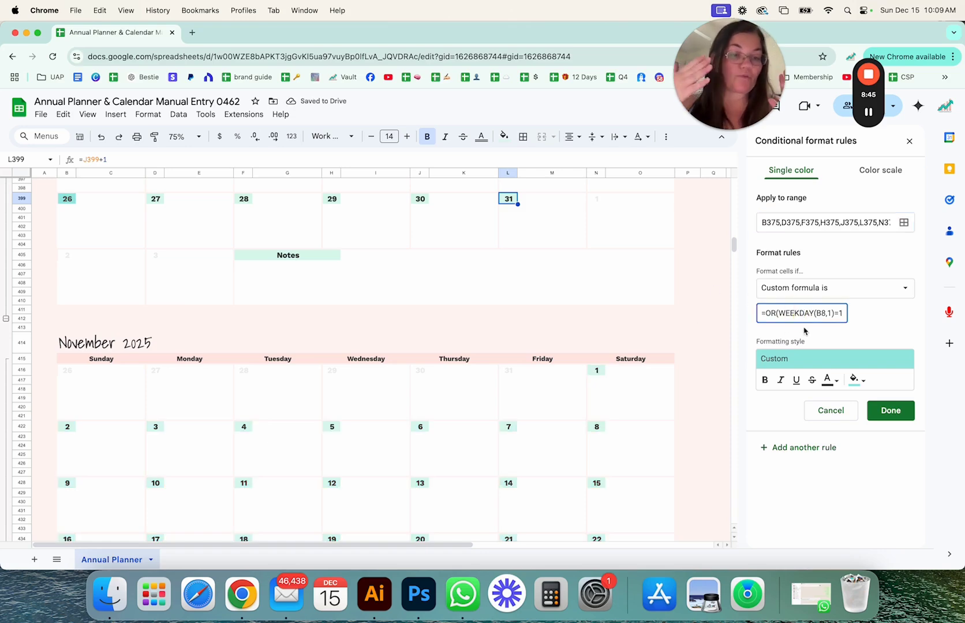
- Expand the January 2025 rows at the start of the planner to show its date cells
left_click_drag(733, 244, 741, 191)
scroll(306, 377, "up", 2)
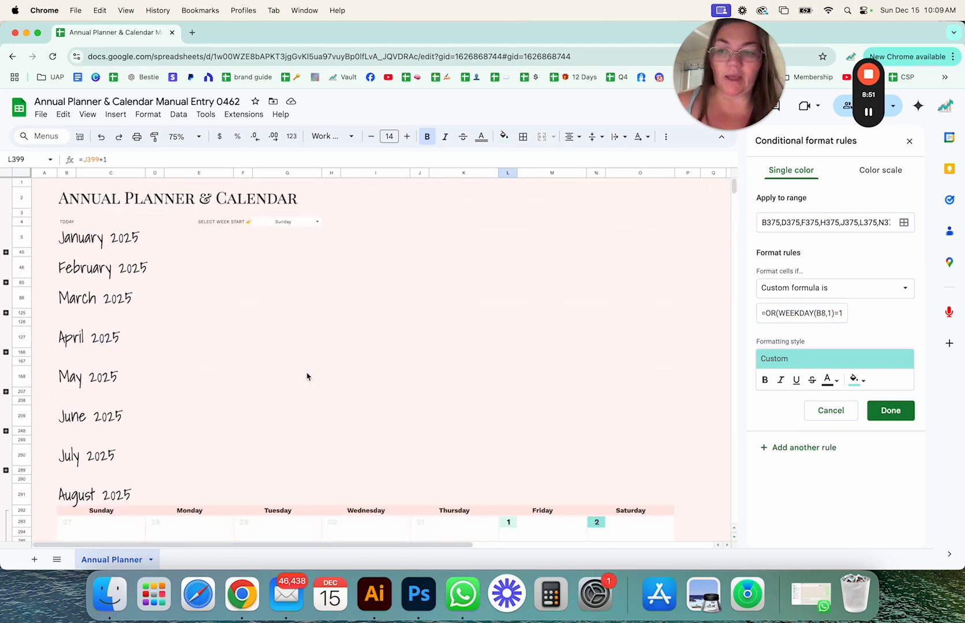
left_click(5, 253)
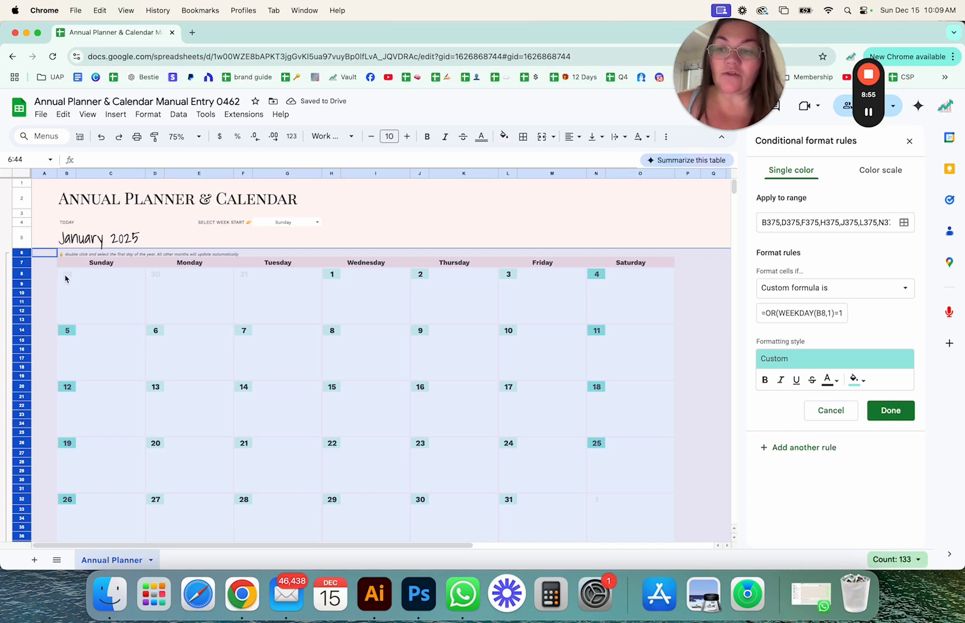
- Examine the rule's WEEKDAY(B8,1)=1 and WEEKDAY(B8,1)=7 conditions against January's first date cell, B8
left_click(825, 312)
left_click_drag(778, 313, 833, 314)
key("super+c")
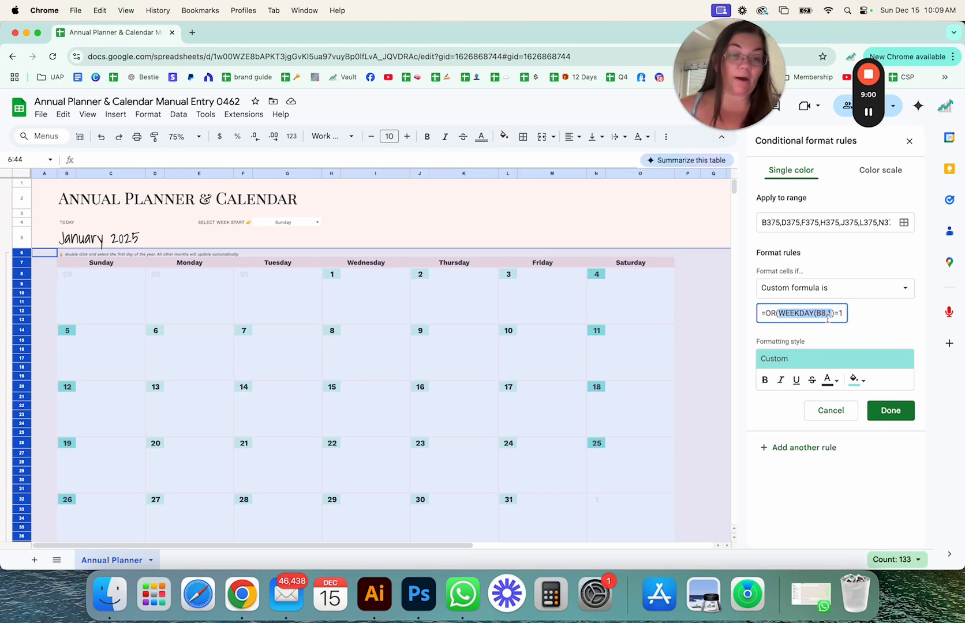
left_click(830, 313)
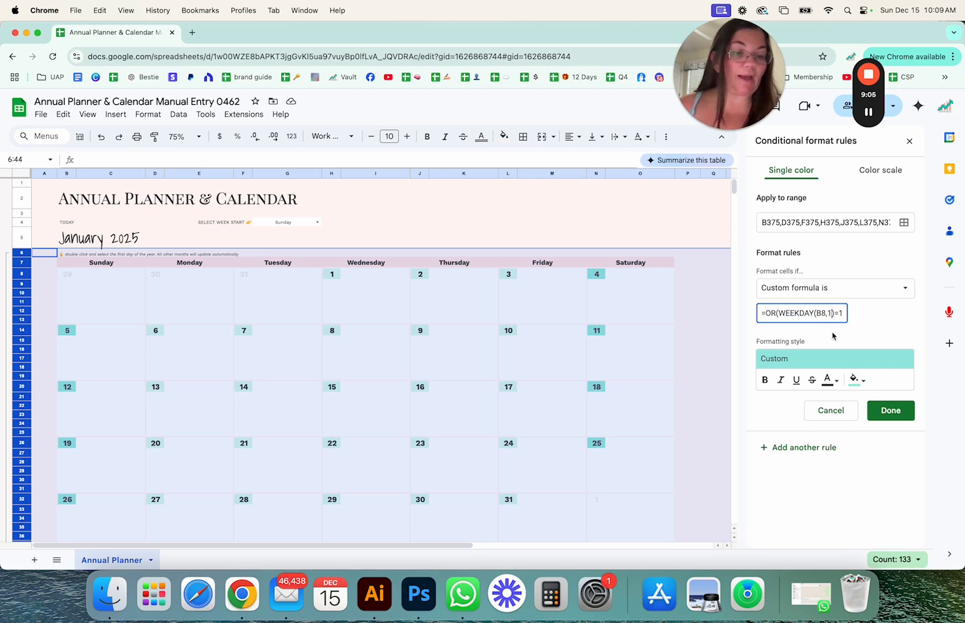
type(",")
key("super+v")
type("=7)")
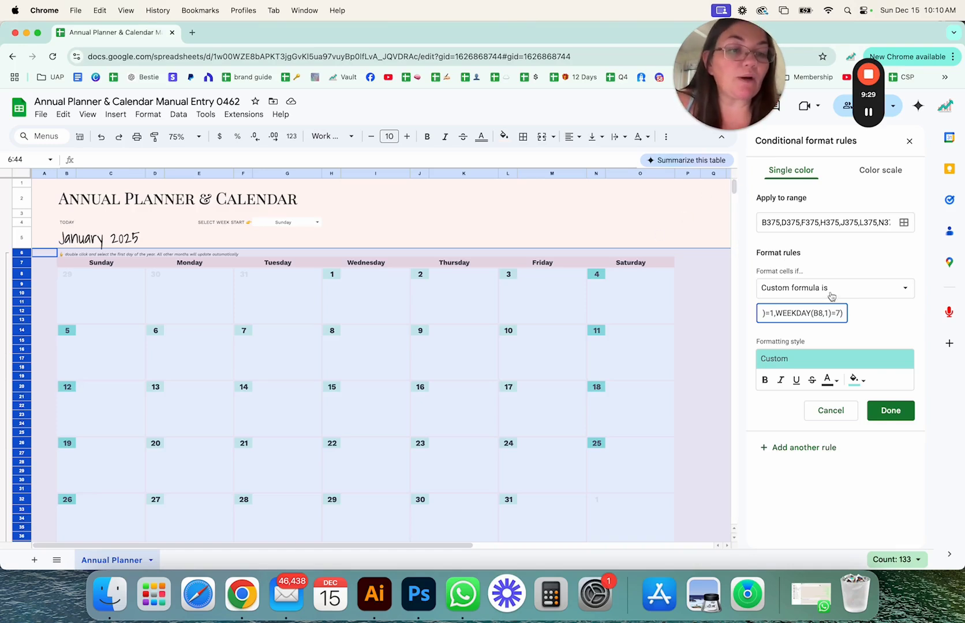
left_click(831, 312)
double_click(816, 312)
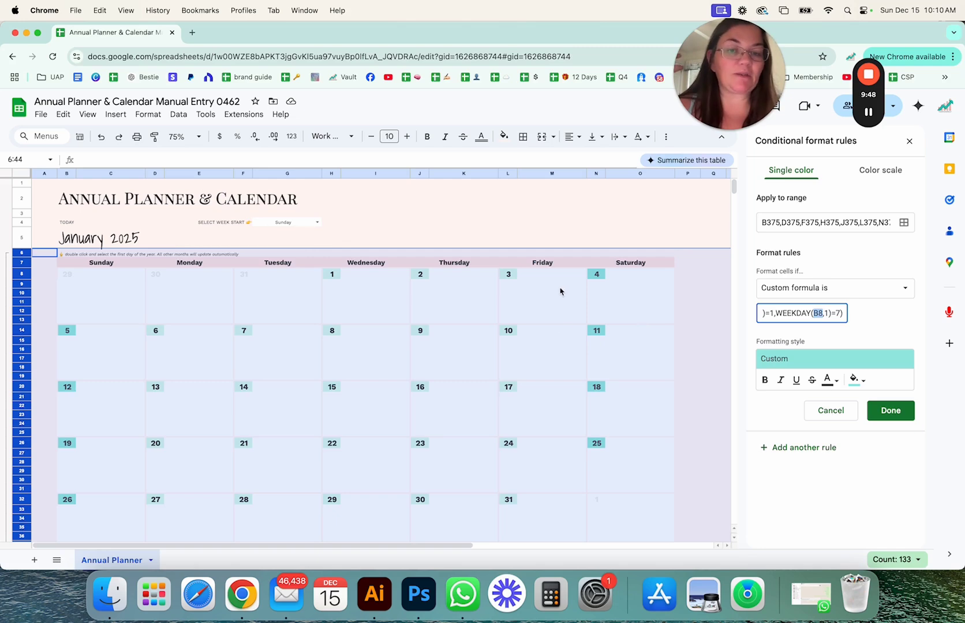
left_click(816, 313)
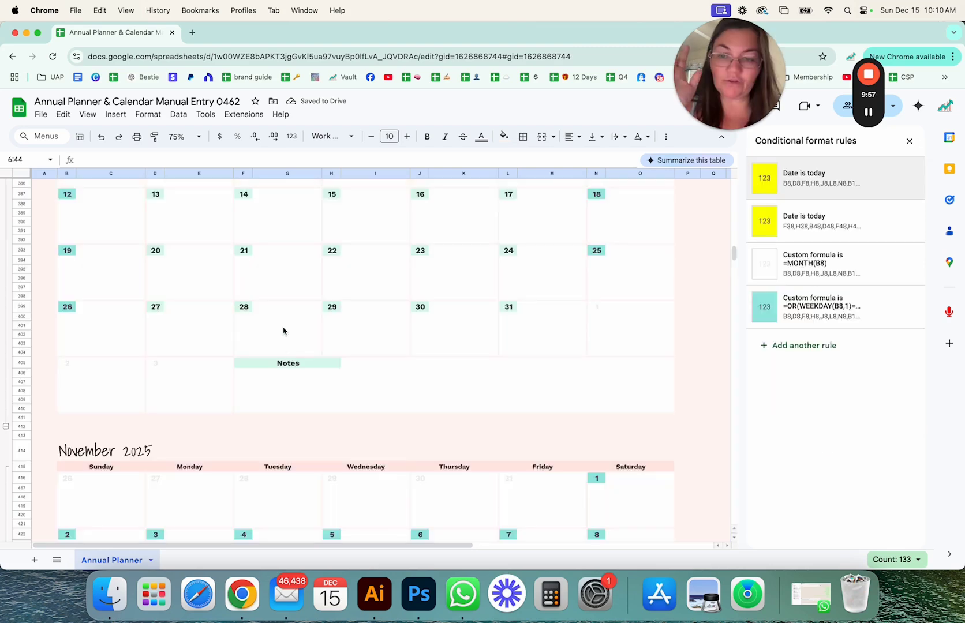
- Limit October's =OR(WEEKDAY(B8,1)=1,WEEKDAY(B8,1)=7) rule to October's date cells, from B375 through D405
left_click(248, 308)
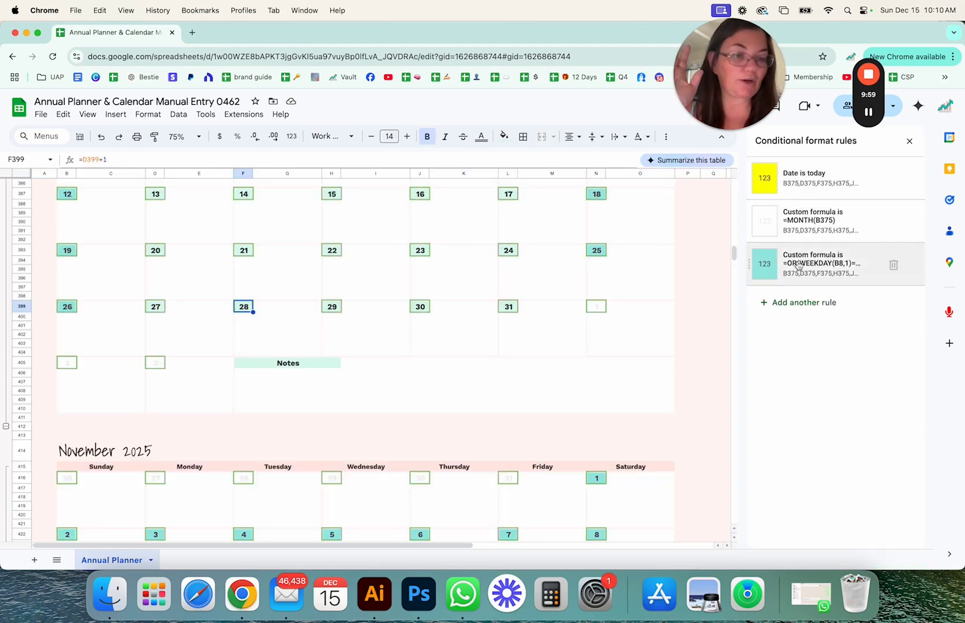
left_click(784, 278)
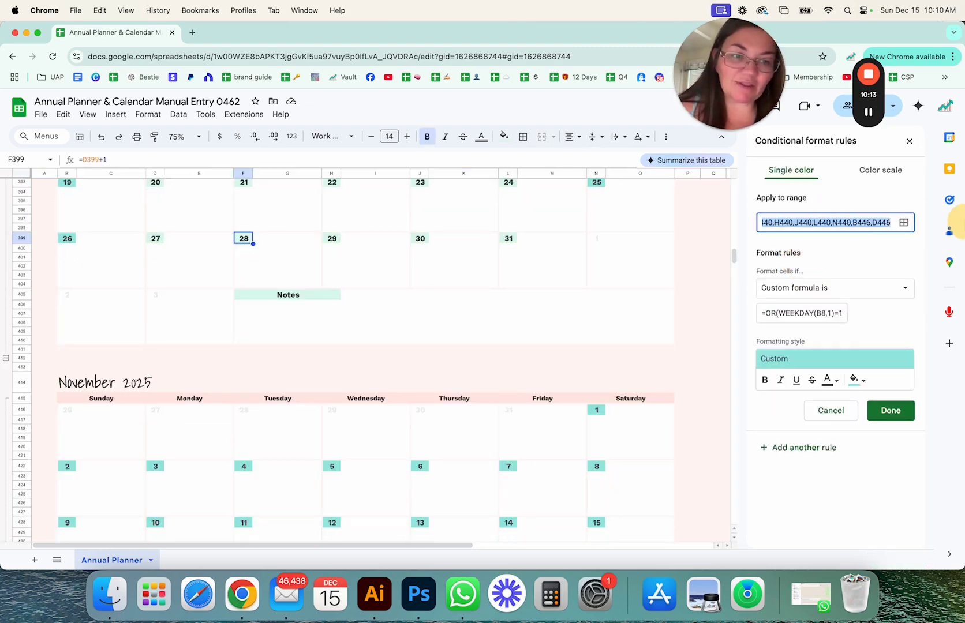
key("cmd+v")
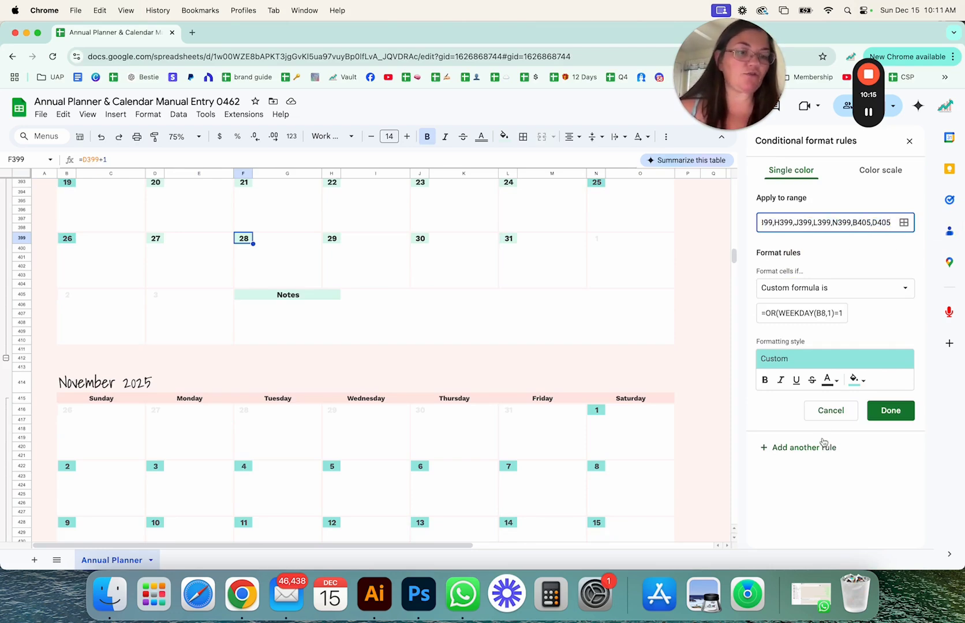
- Add another rule with the same weekday formula and fill, apply it to November's date cells B416 through D446, and save it
left_click(804, 448)
left_click(829, 223)
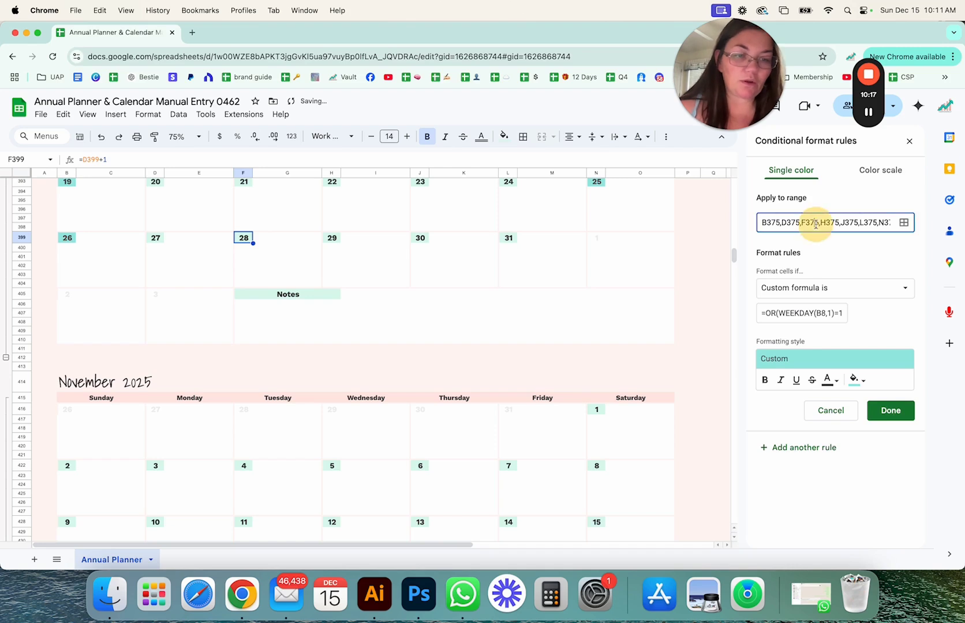
key("cmd+a")
key("BackSpace")
key("cmd+v")
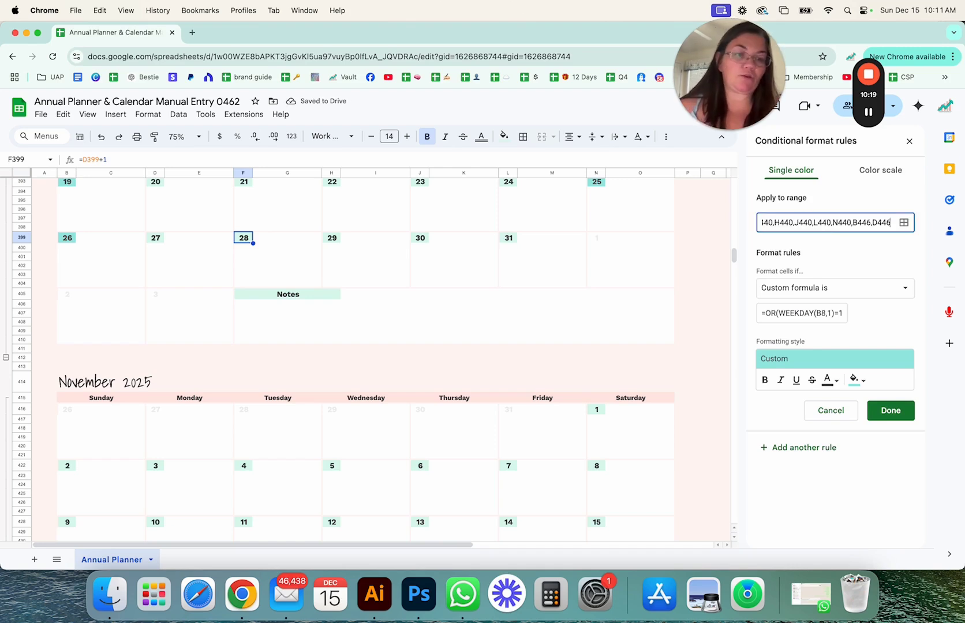
left_click(873, 409)
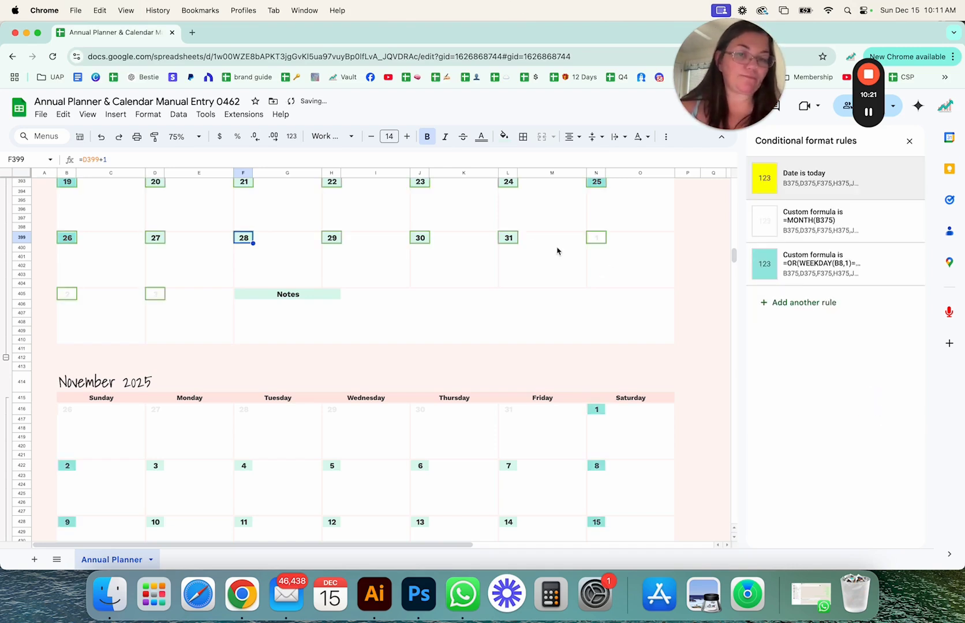
- Check the rules on October 31 and November 1, and look over November's weekend highlighting
left_click(514, 238)
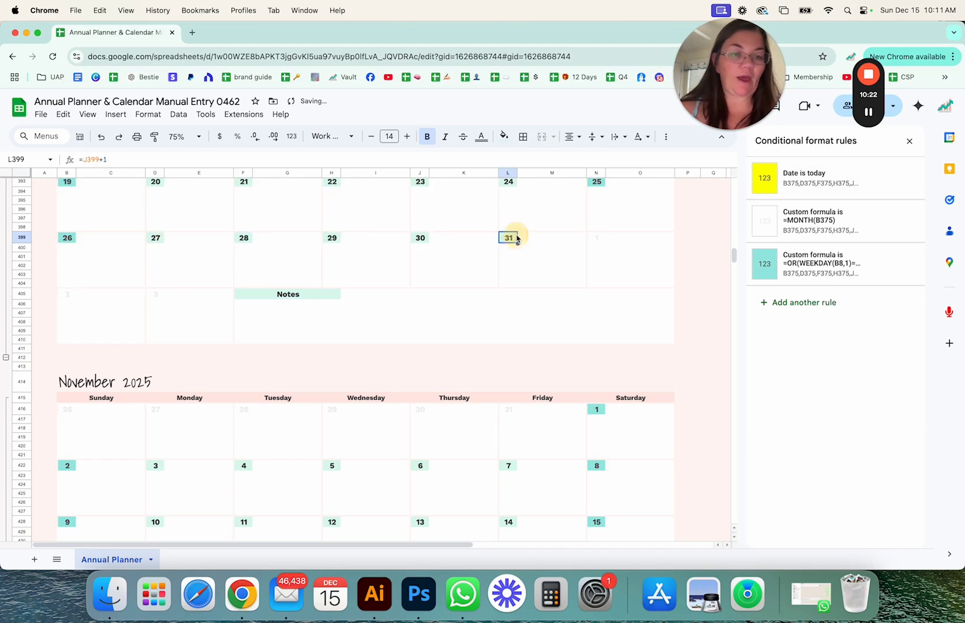
left_click(597, 411)
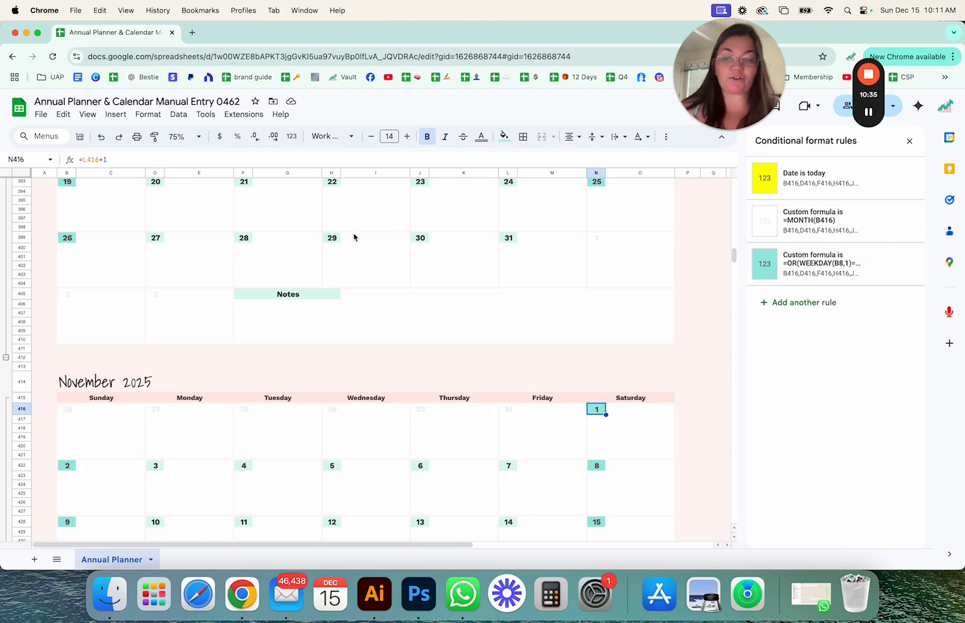
scroll(380, 339, "down", 5)
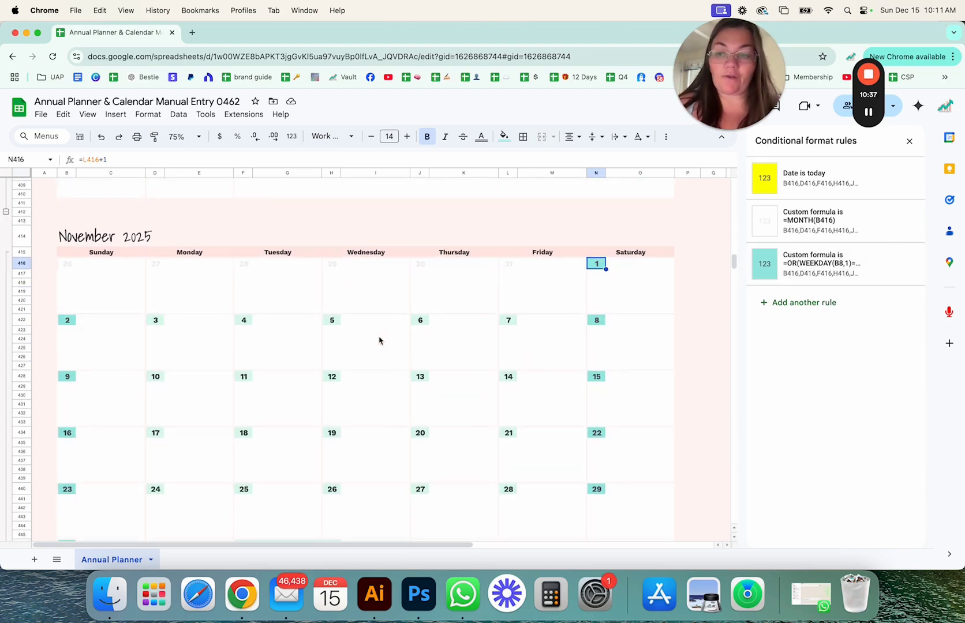
scroll(379, 340, "down", 1)
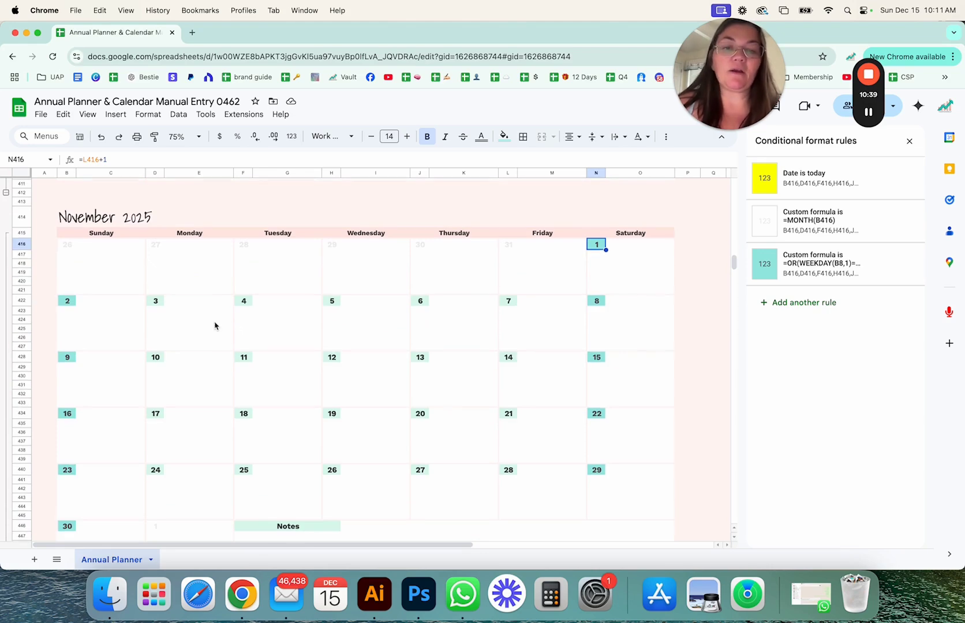
scroll(215, 326, "down", 1)
scroll(217, 327, "down", 1)
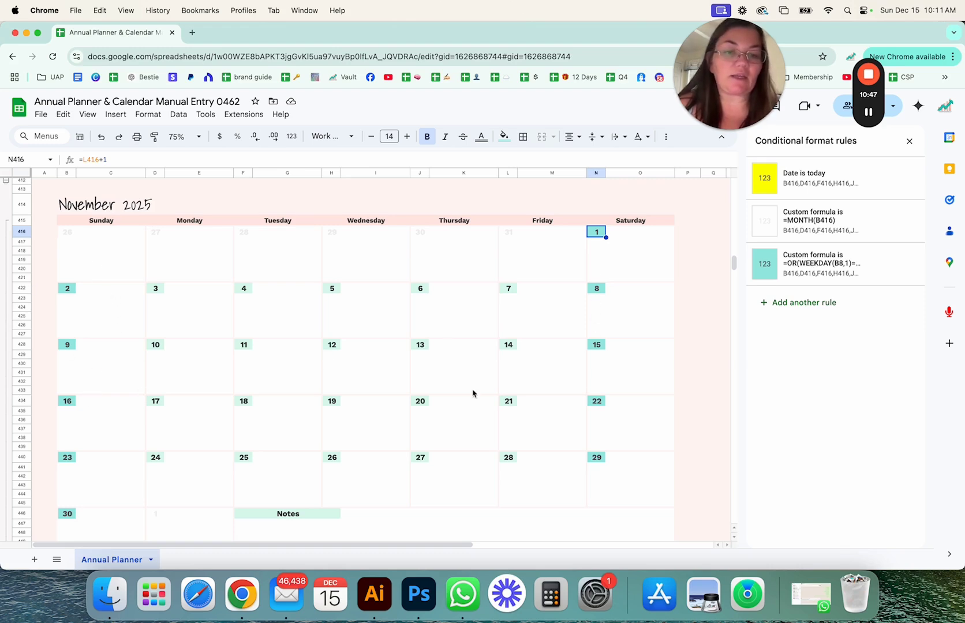
- Switch to the Calendar app, compare its November 2025 month with the planner's dates, and close it
left_click(332, 602)
left_click(846, 182)
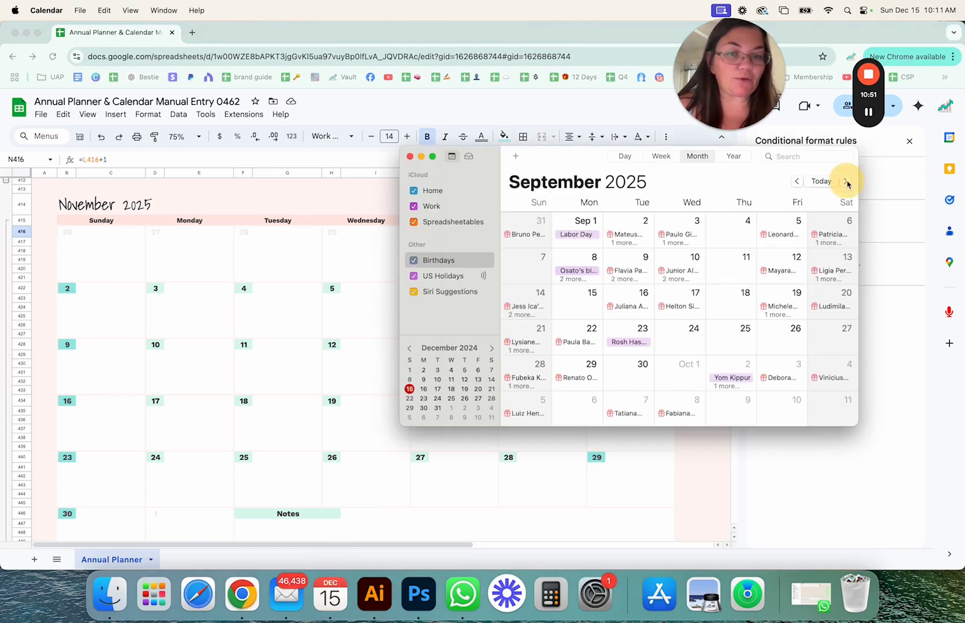
left_click(846, 181)
left_click(846, 182)
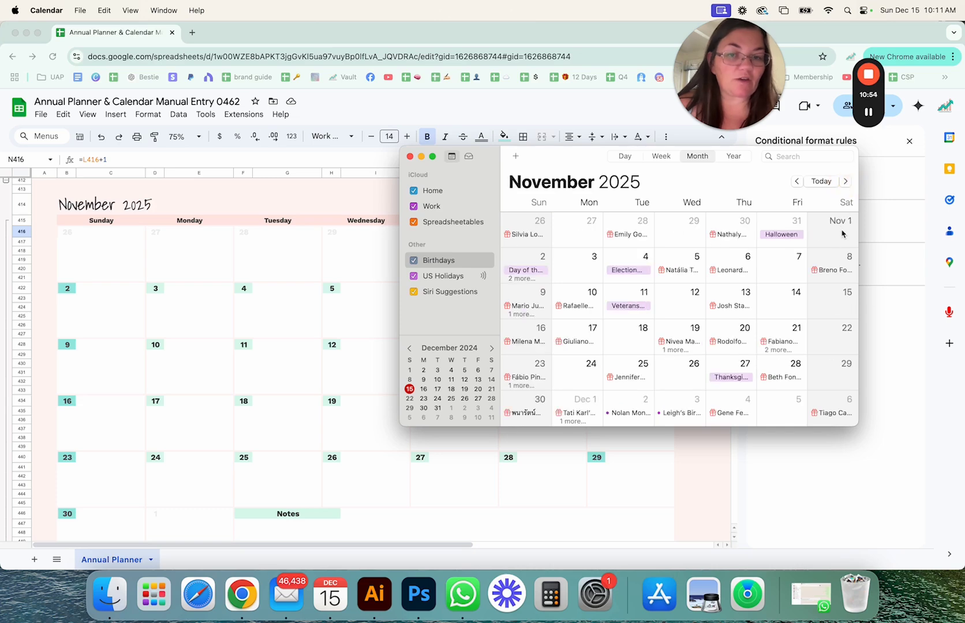
left_click_drag(568, 166, 631, 384)
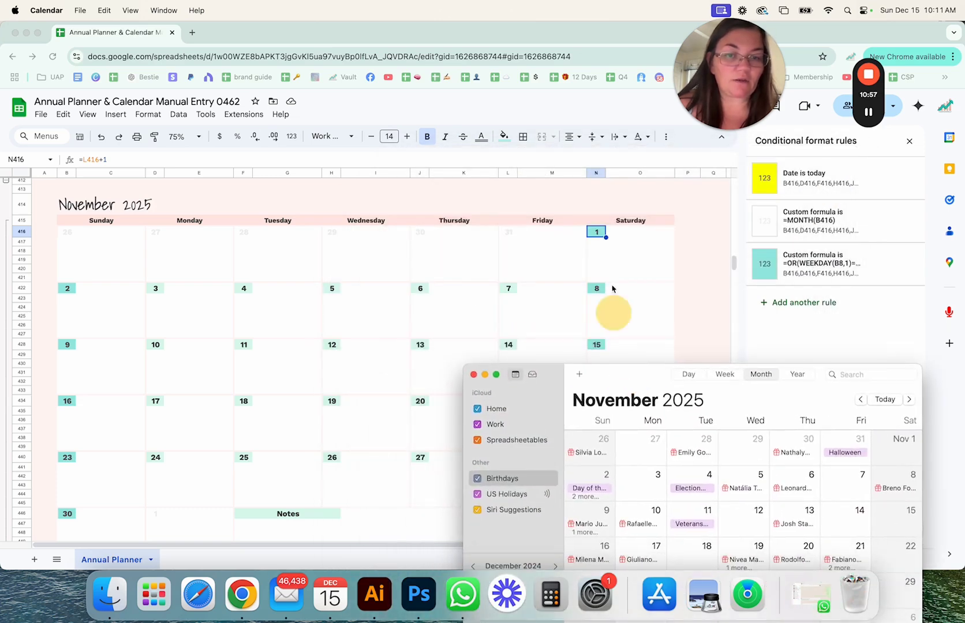
left_click(474, 375)
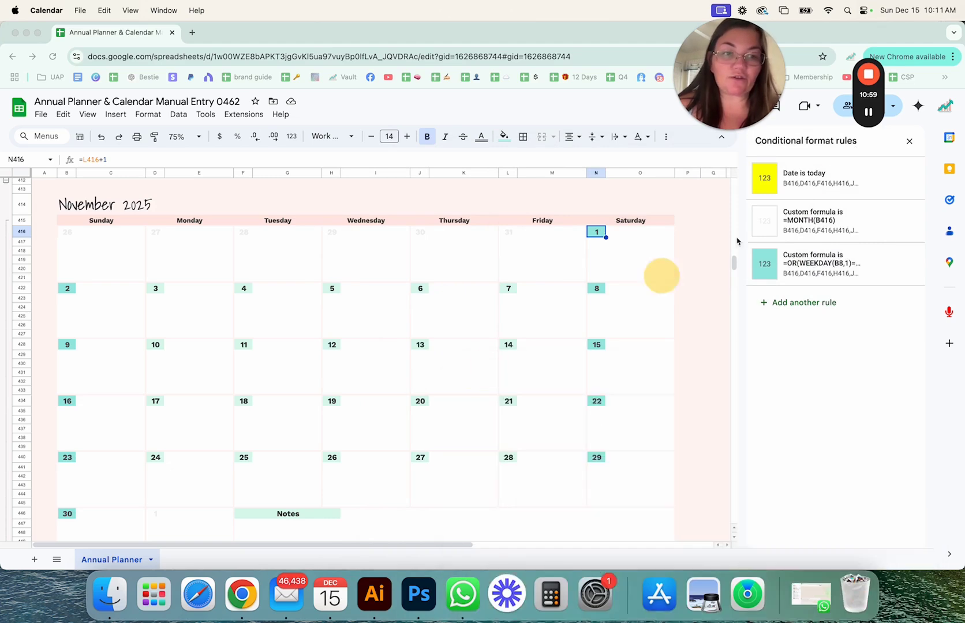
- Close the conditional format rules and look over the September, October and November calendars
left_click(909, 143)
left_click(910, 143)
left_click(790, 277)
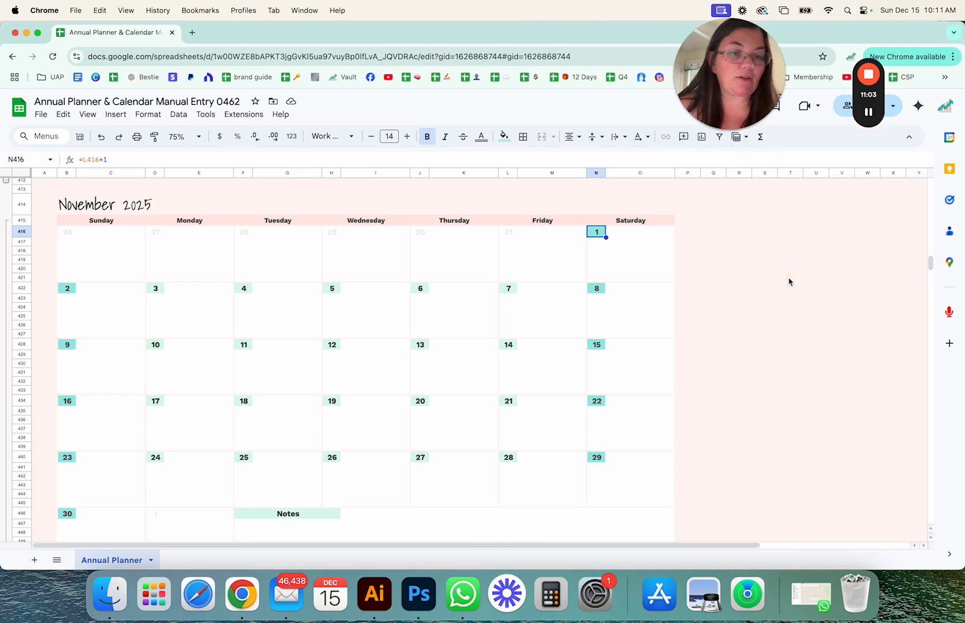
scroll(648, 369, "up", 6)
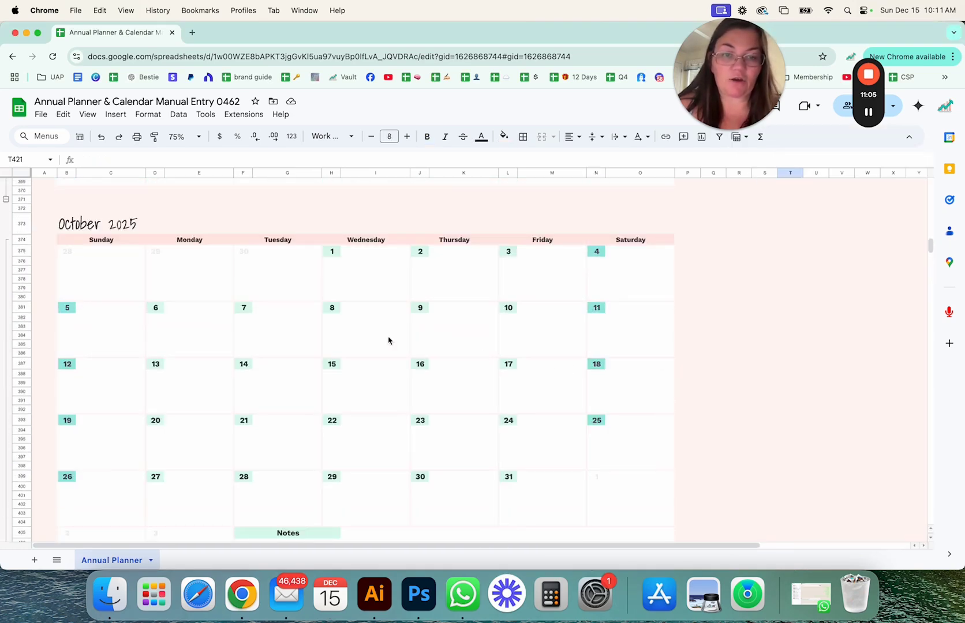
scroll(275, 374, "down", 5)
scroll(288, 360, "up", 10)
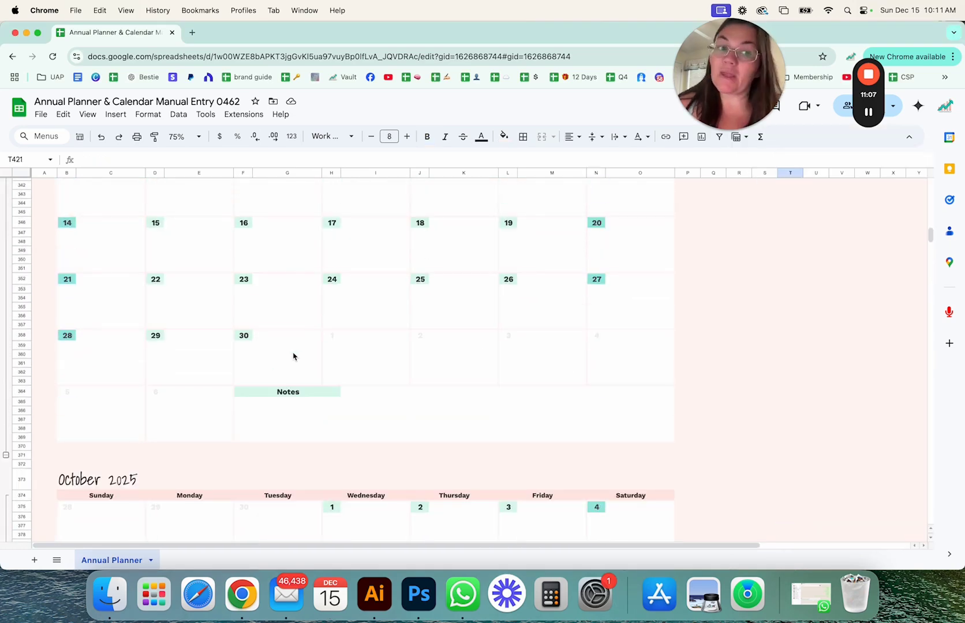